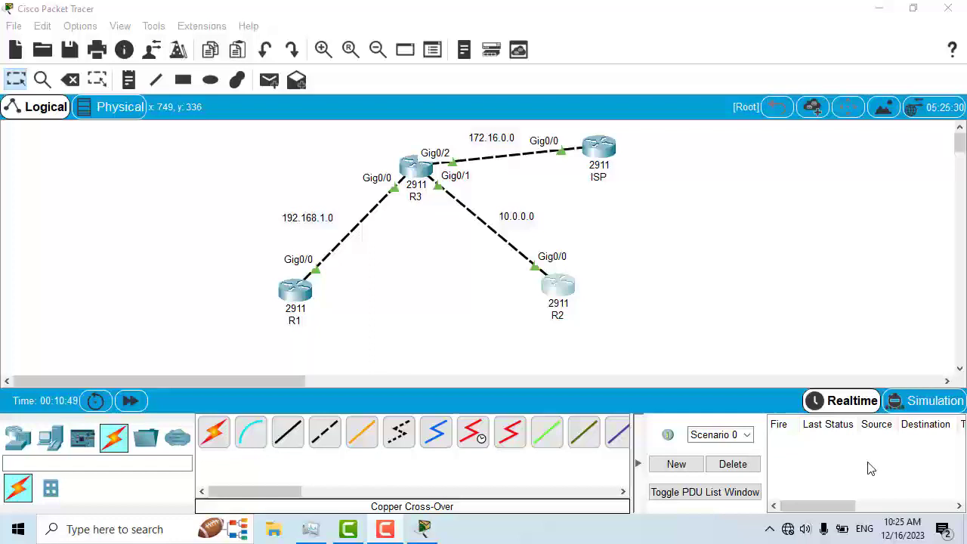
Step: Launch Notepad from the Windows search
click(125, 539)
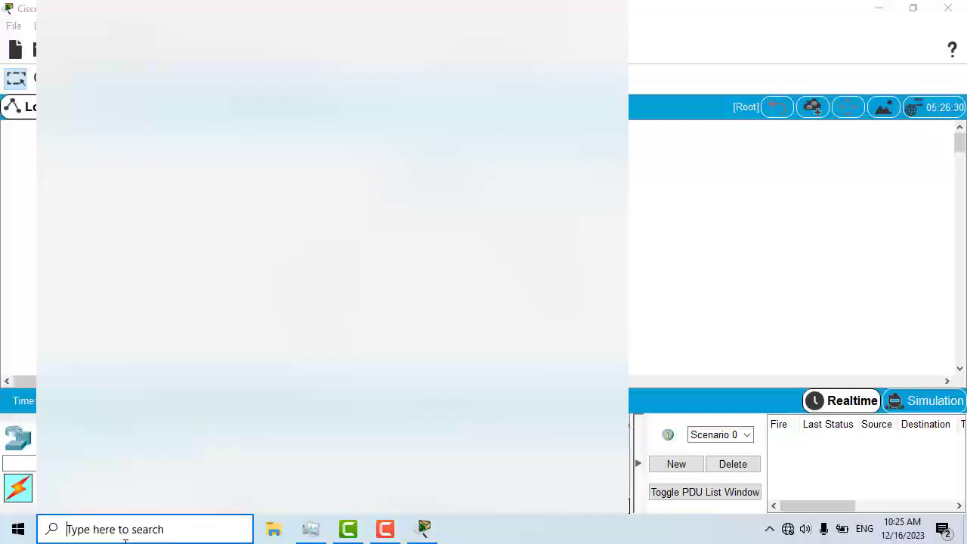
text(notepad)
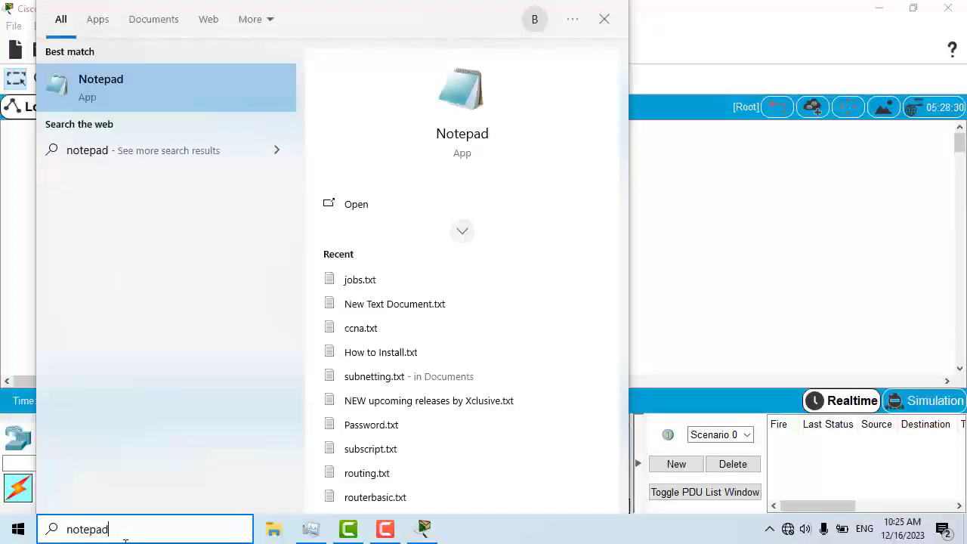
click(155, 101)
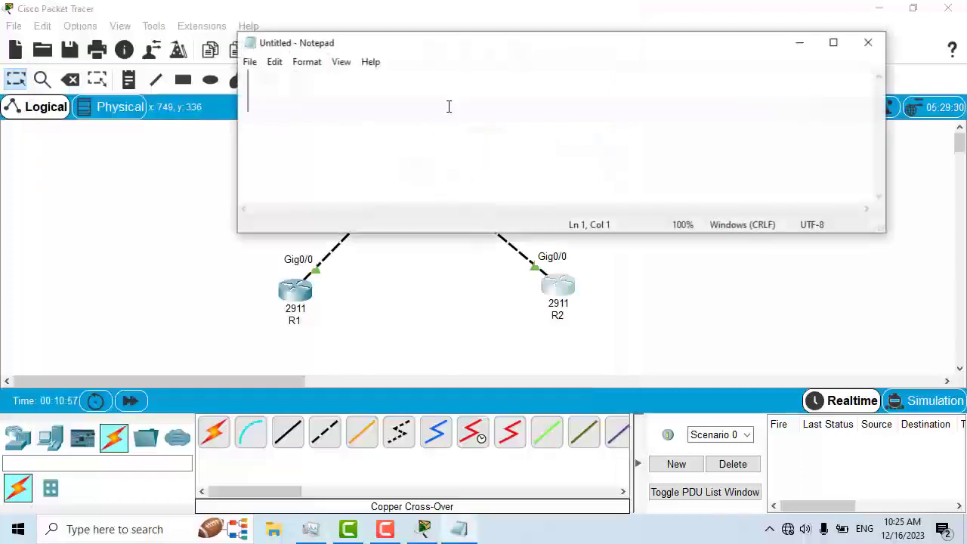
Step: Maximize Notepad, write the heading 'default route' and minimize the window
double_click(494, 48)
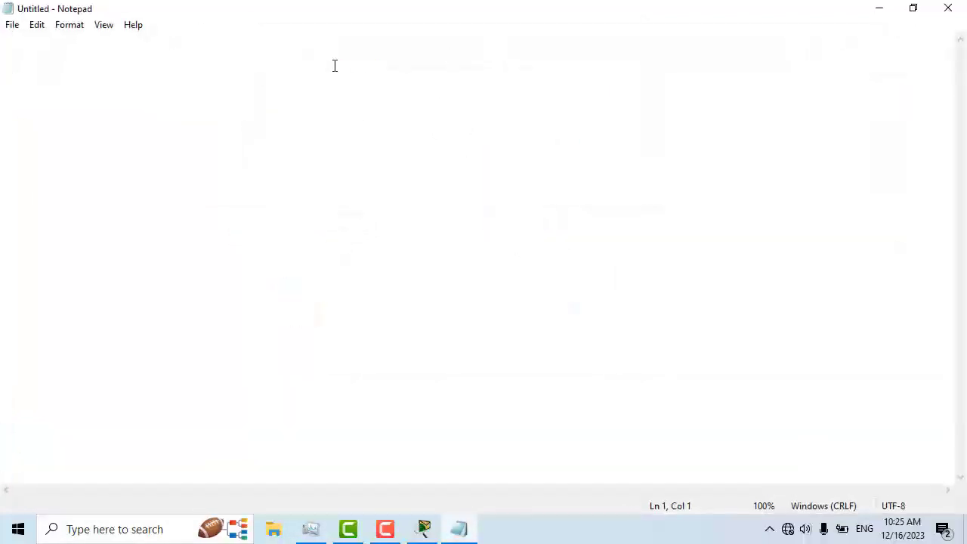
text(d)
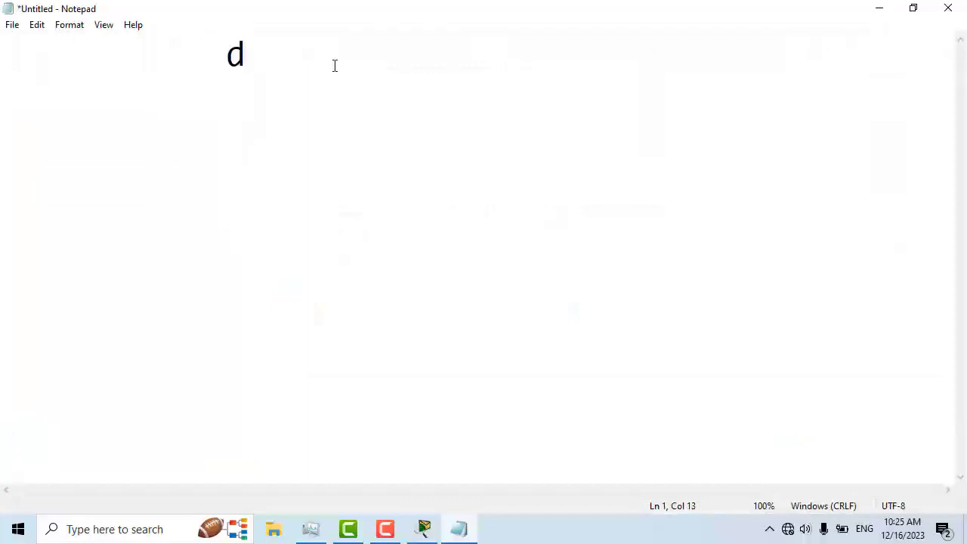
text(efaul)
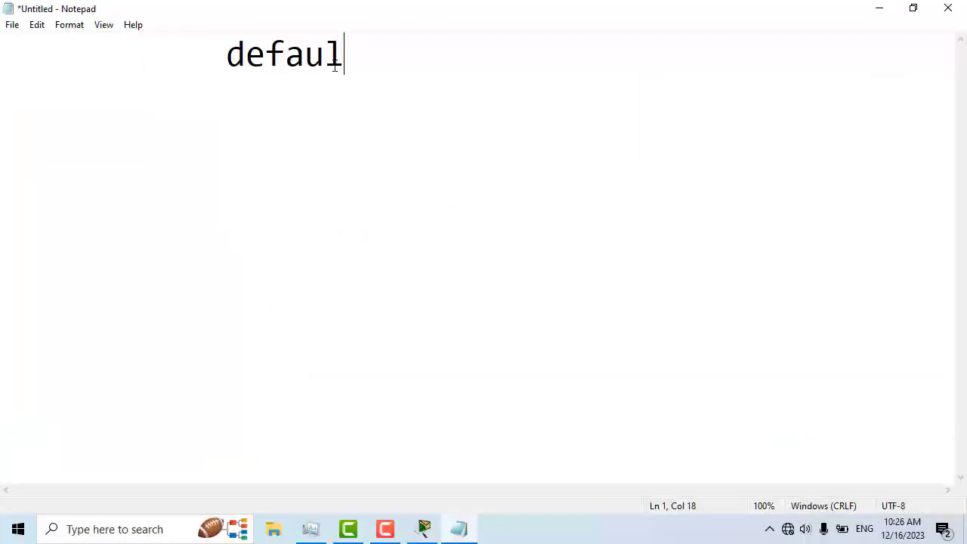
text(t route)
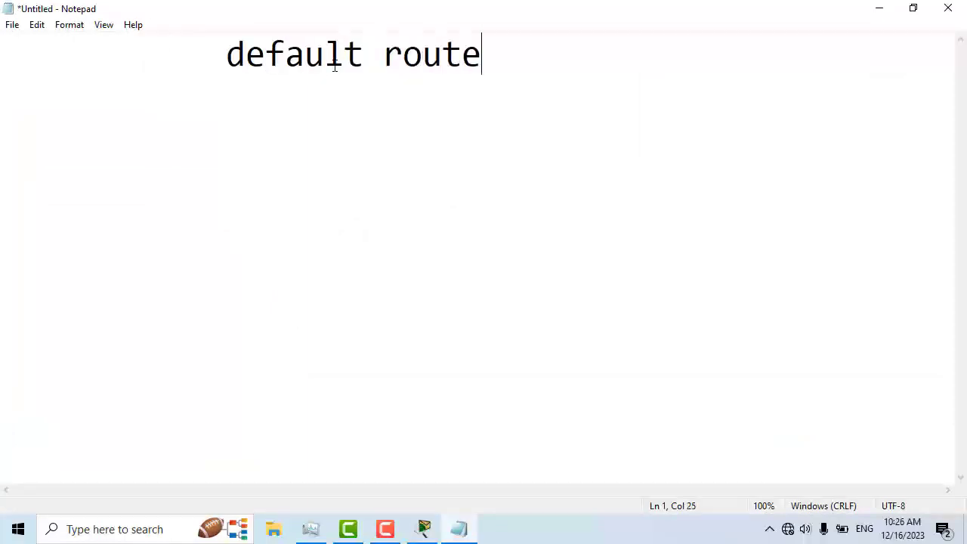
key(Return)
click(875, 10)
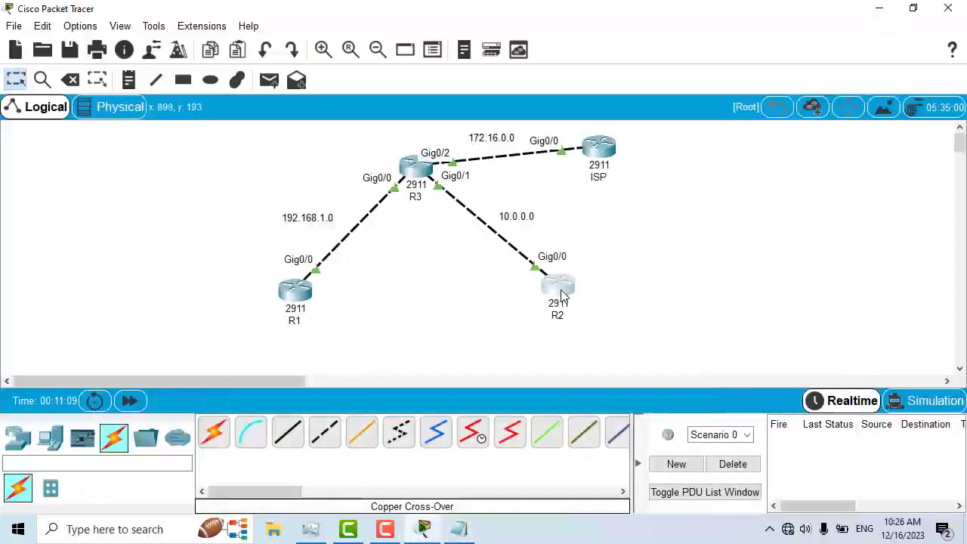
click(322, 50)
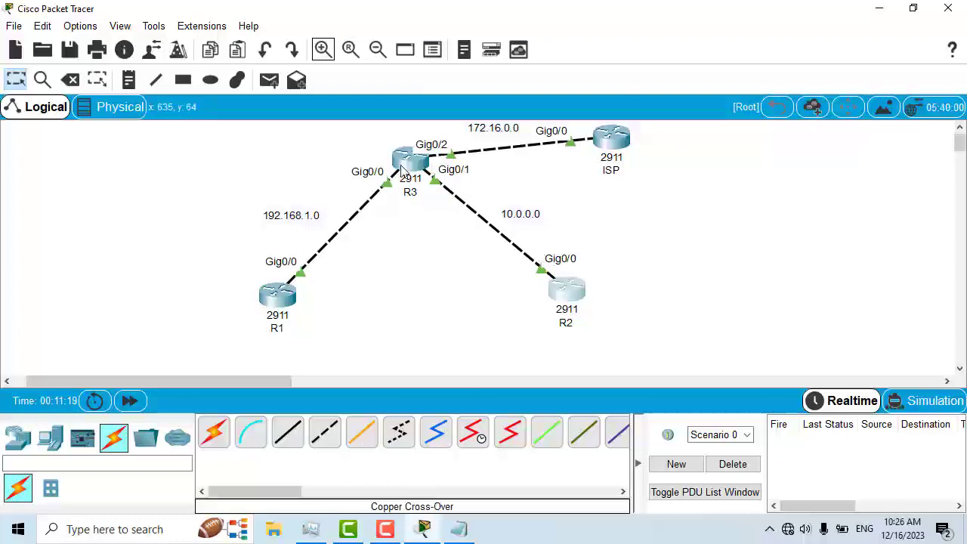
click(121, 27)
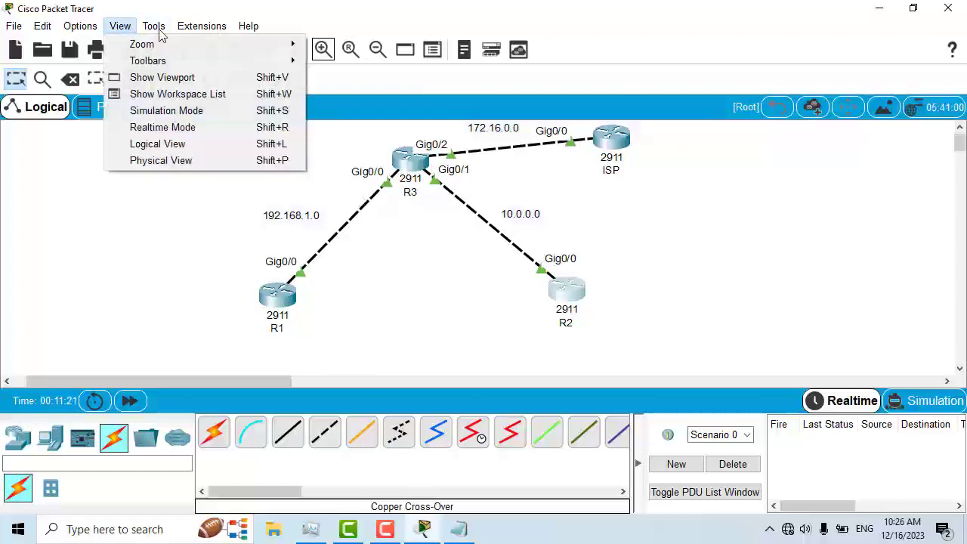
mouse_move(153, 34)
mouse_move(121, 26)
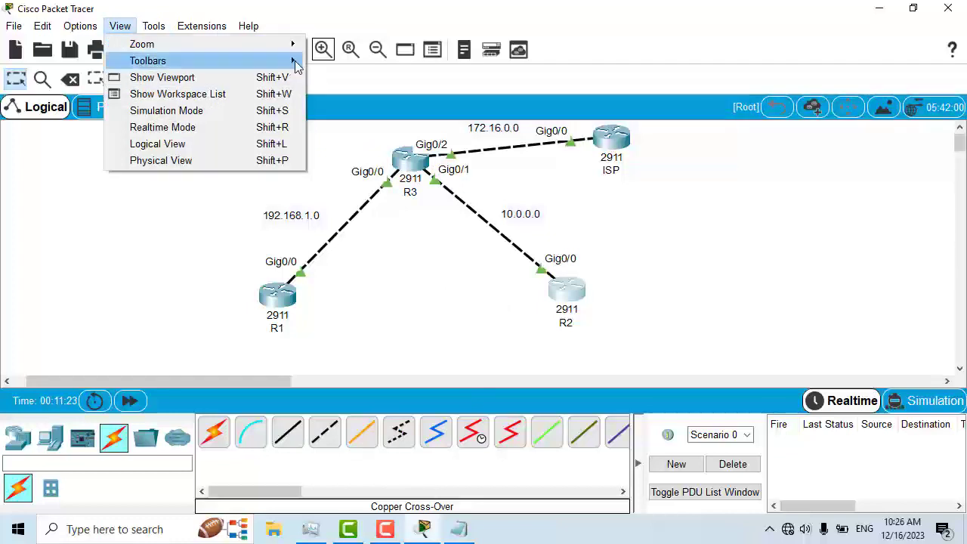
mouse_move(287, 60)
click(325, 62)
click(121, 26)
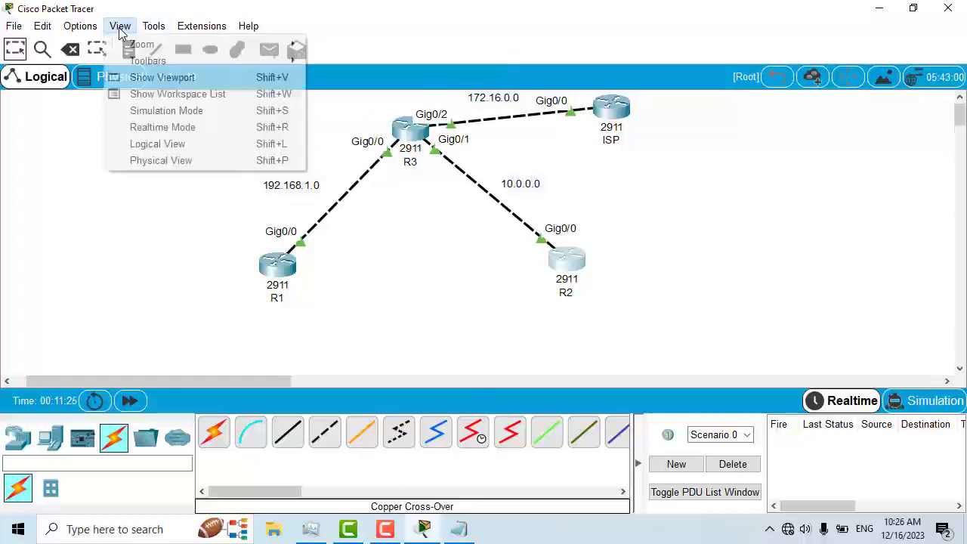
mouse_move(154, 26)
mouse_move(120, 26)
mouse_move(287, 60)
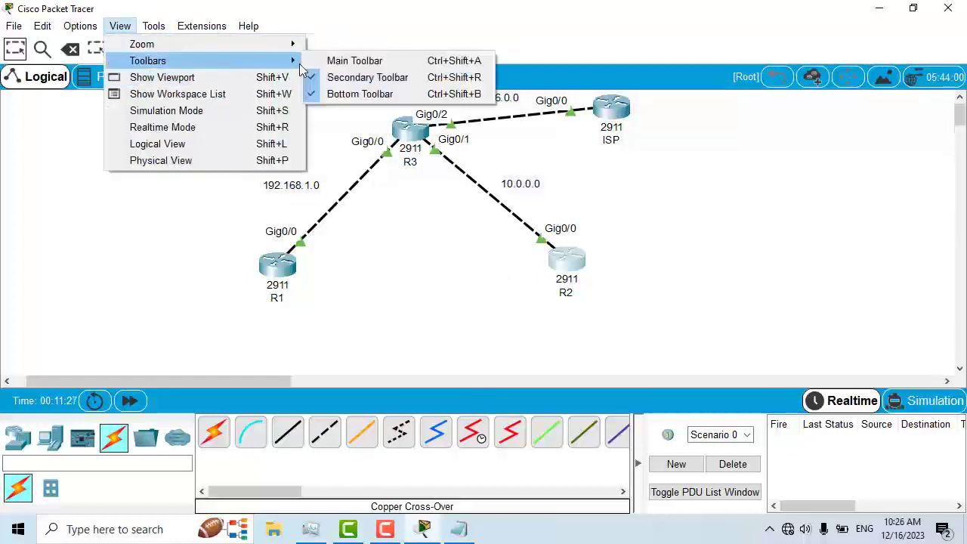
click(344, 61)
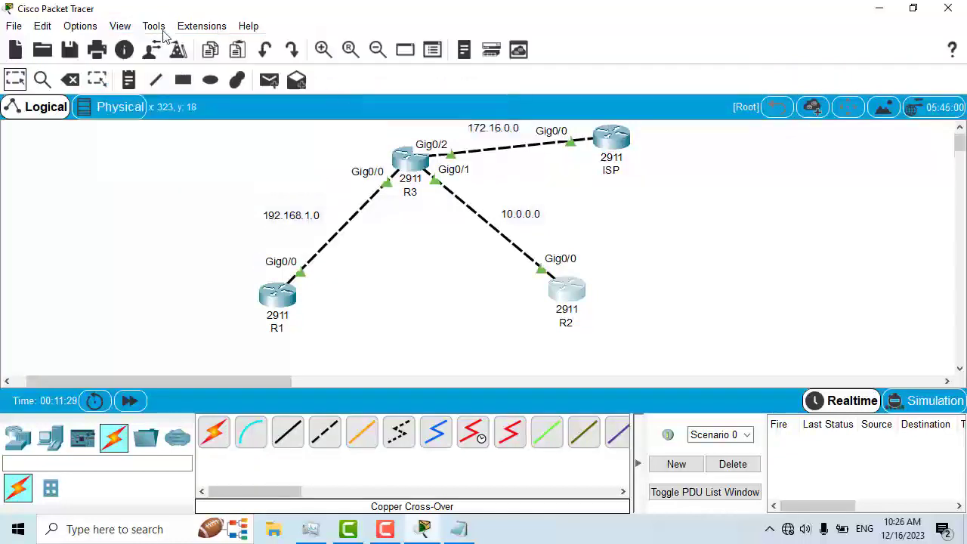
Step: Hide the bottom toolbar of the workspace
click(122, 26)
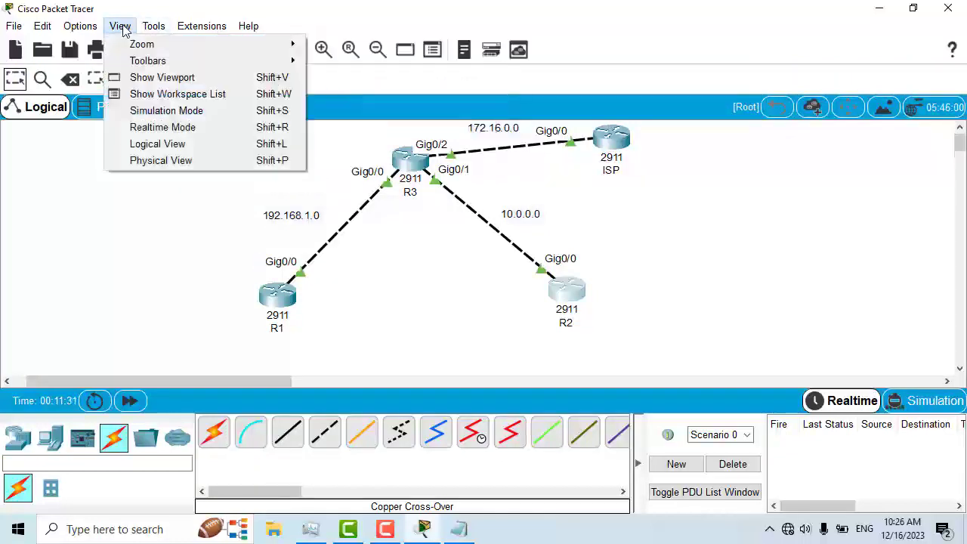
mouse_move(153, 26)
click(212, 148)
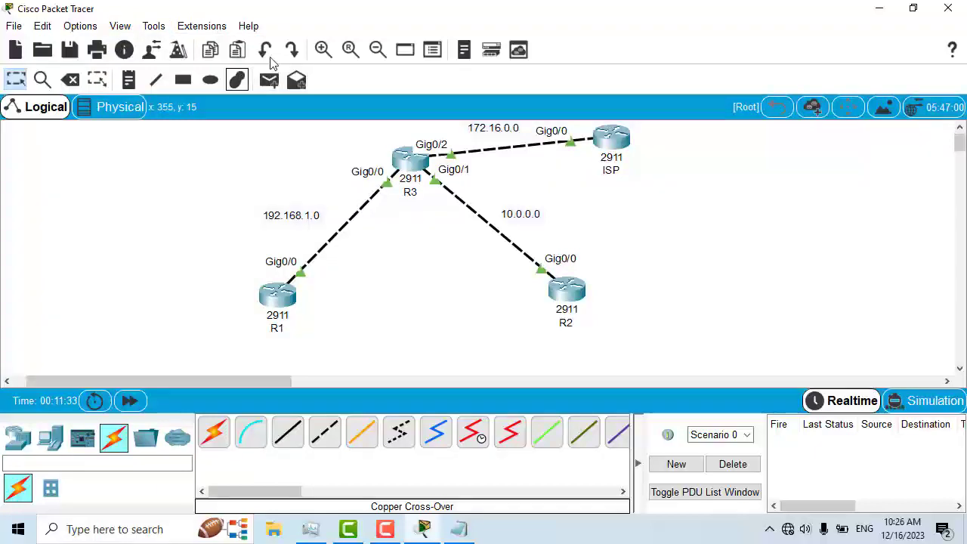
click(324, 56)
click(324, 56)
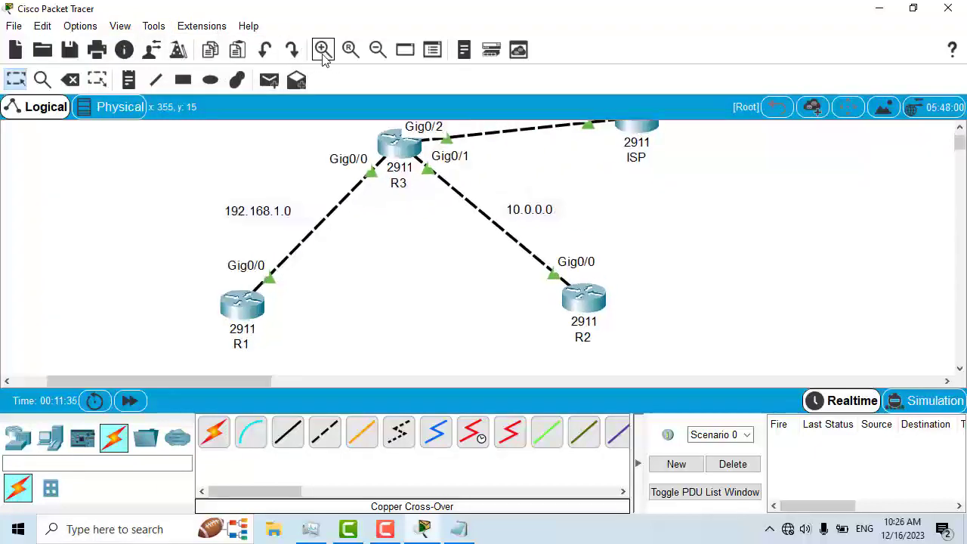
click(323, 56)
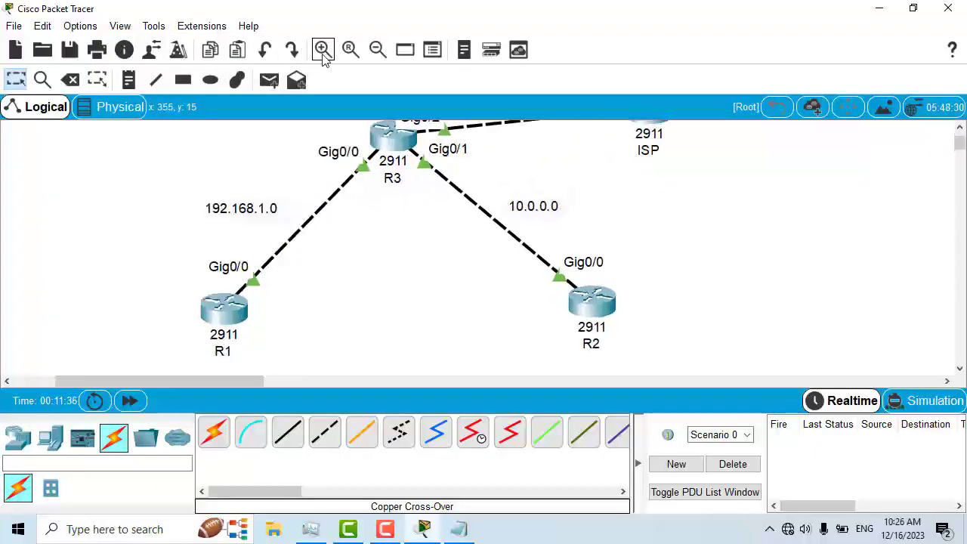
click(120, 27)
mouse_move(211, 61)
click(341, 95)
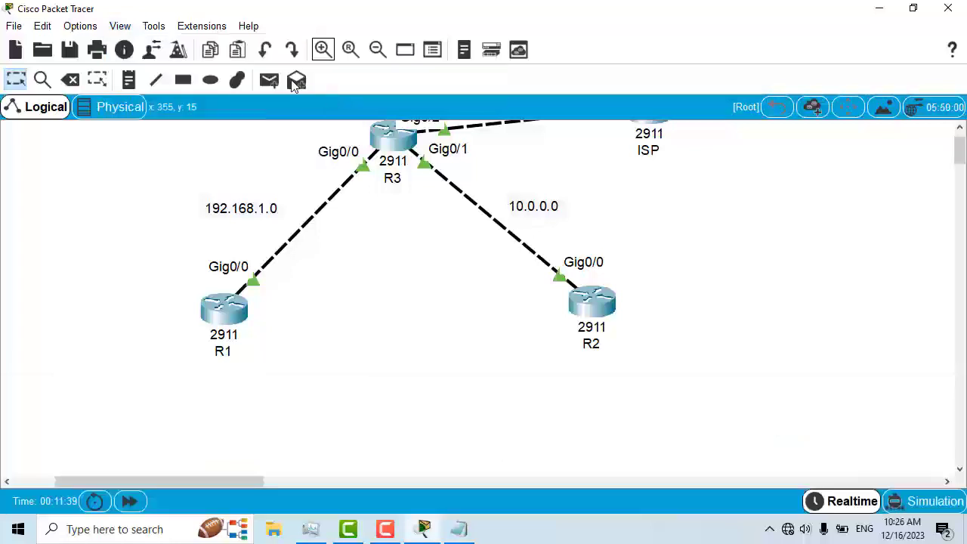
Step: Hide the secondary toolbar and the main toolbar
click(121, 27)
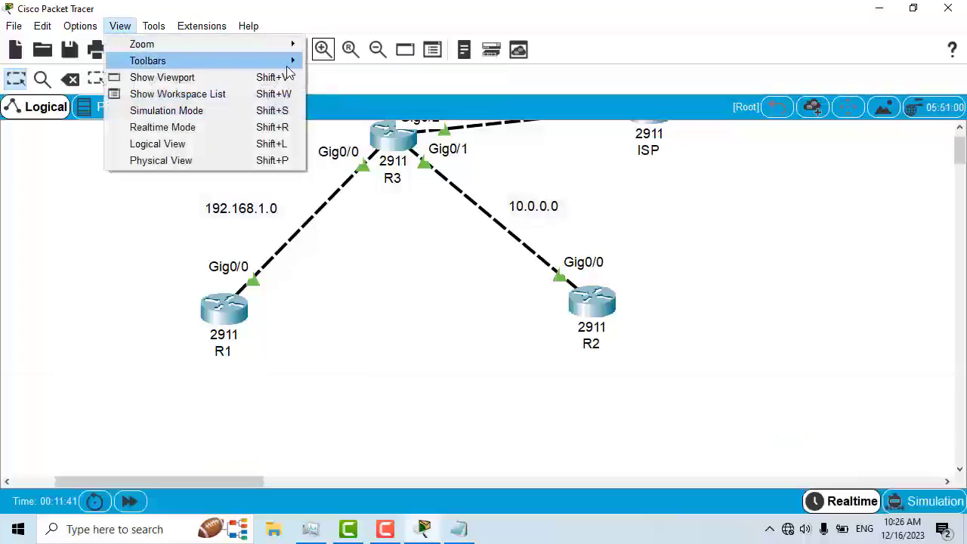
mouse_move(226, 61)
click(333, 78)
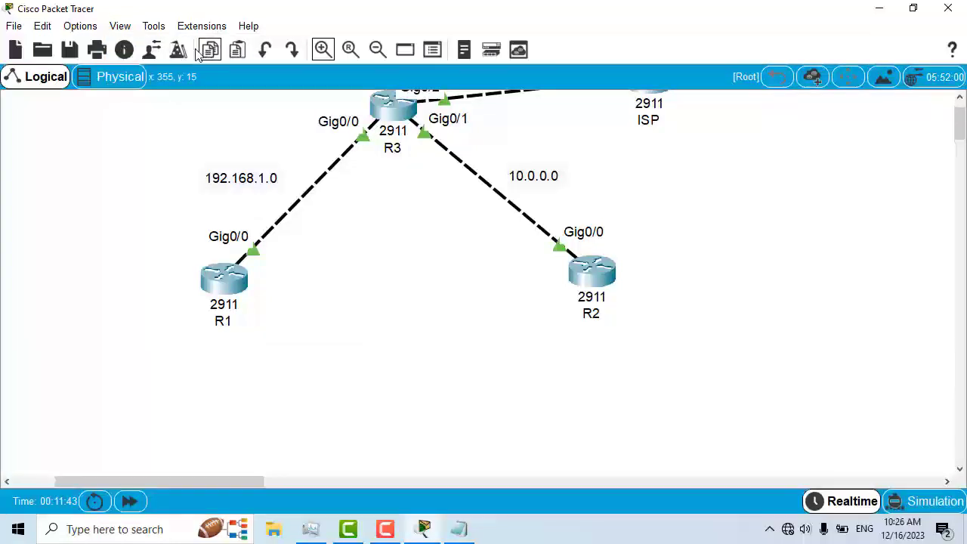
click(120, 26)
mouse_move(290, 62)
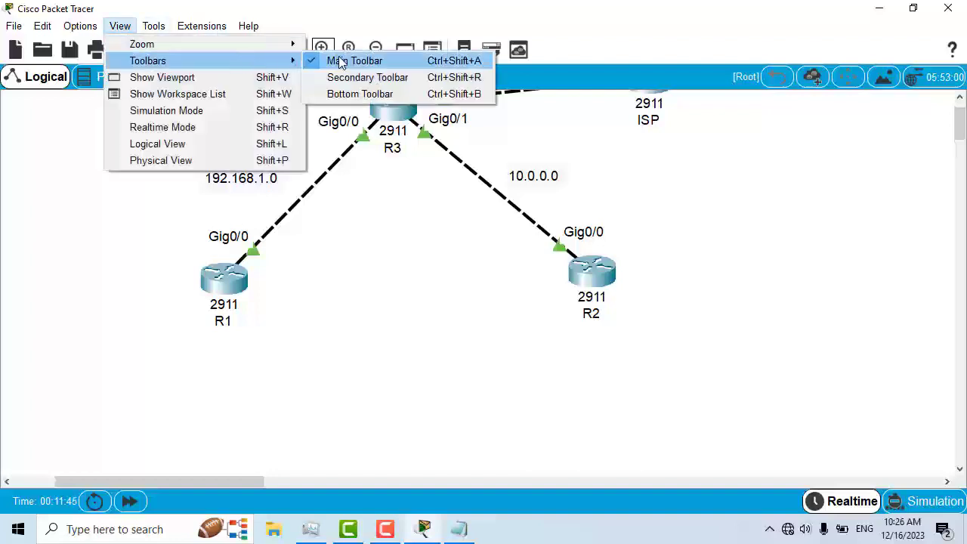
click(337, 60)
Step: Rearrange routers R1, R2, R3 and ISP to spread the topology across the workspace
drag(958, 108, 958, 92)
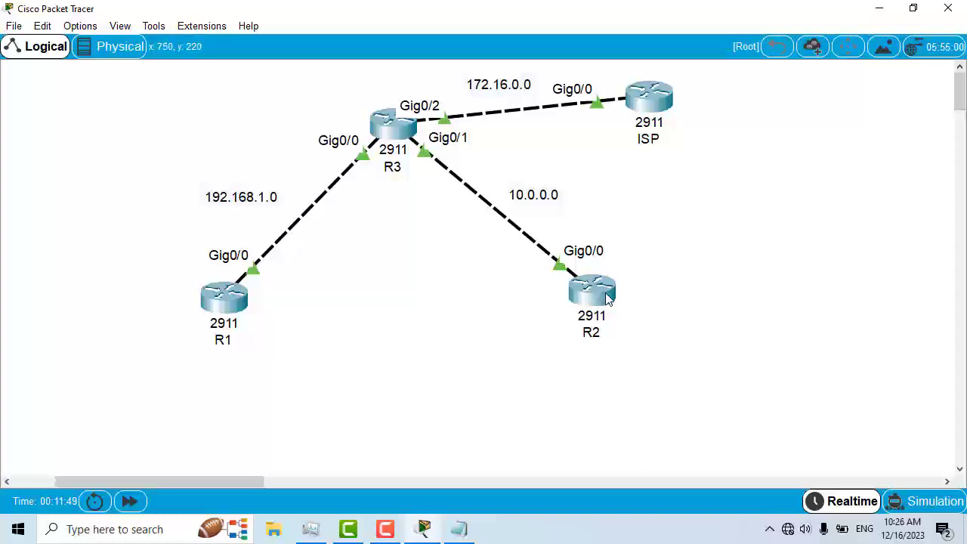
drag(614, 320, 637, 368)
drag(222, 300, 213, 350)
drag(627, 353, 636, 366)
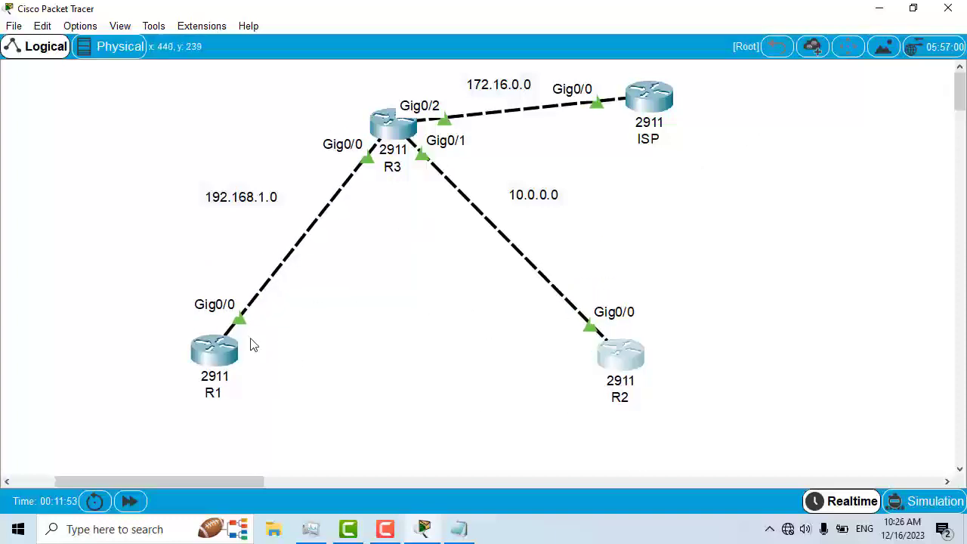
drag(199, 345, 189, 352)
drag(384, 138, 387, 174)
drag(202, 371, 196, 379)
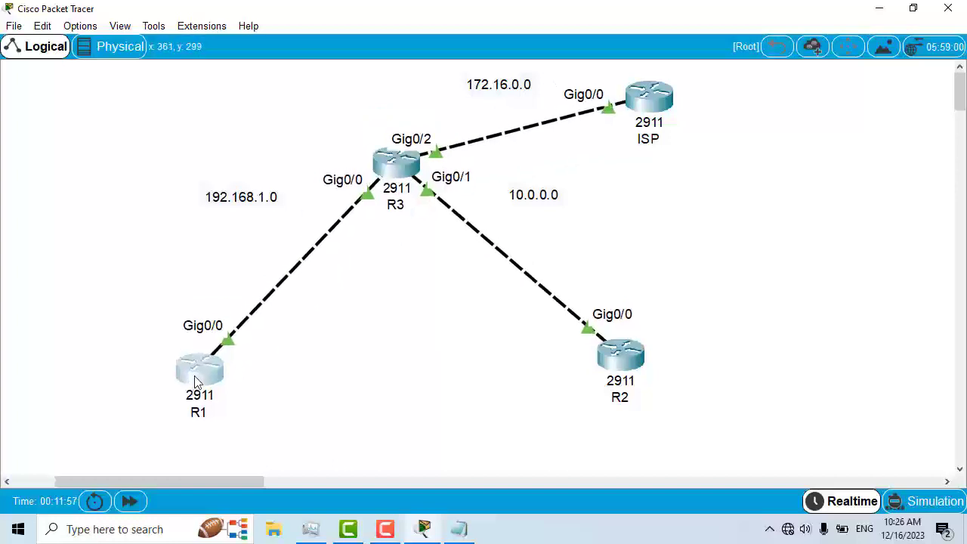
drag(621, 371, 626, 395)
drag(659, 106, 689, 112)
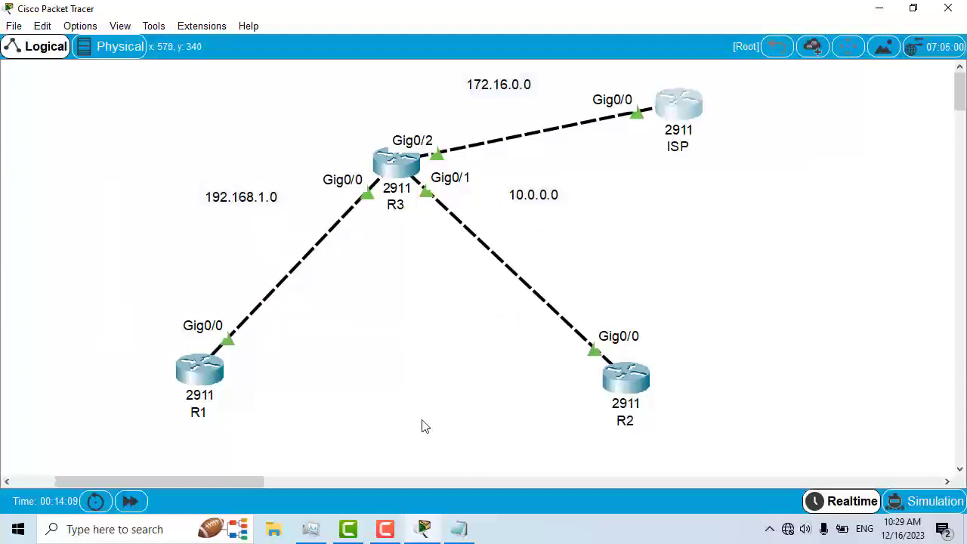
Step: Open R1's CLI window, move it, and maximize it
click(195, 370)
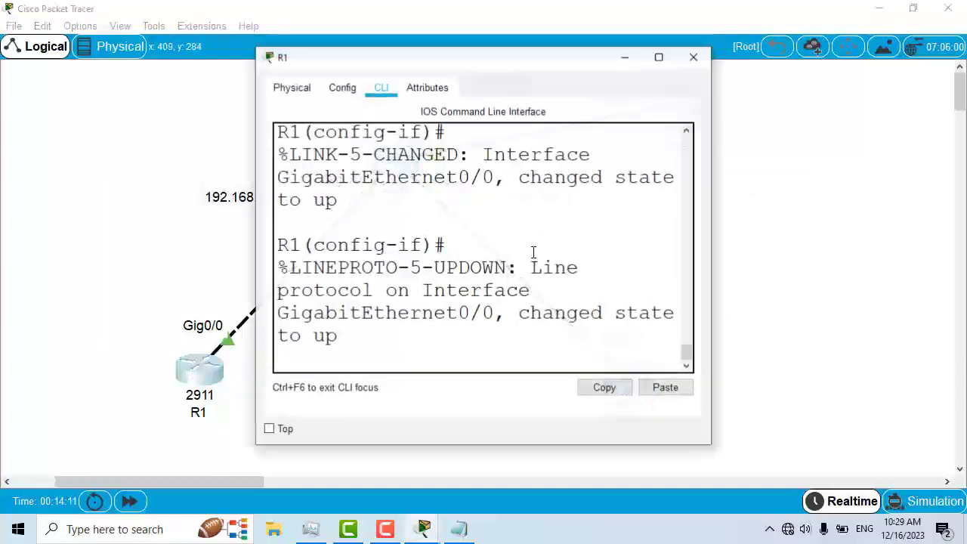
drag(465, 58, 588, 125)
mouse_move(657, 123)
mouse_down()
mouse_move(703, 129)
mouse_move(693, 136)
mouse_move(649, 116)
mouse_up()
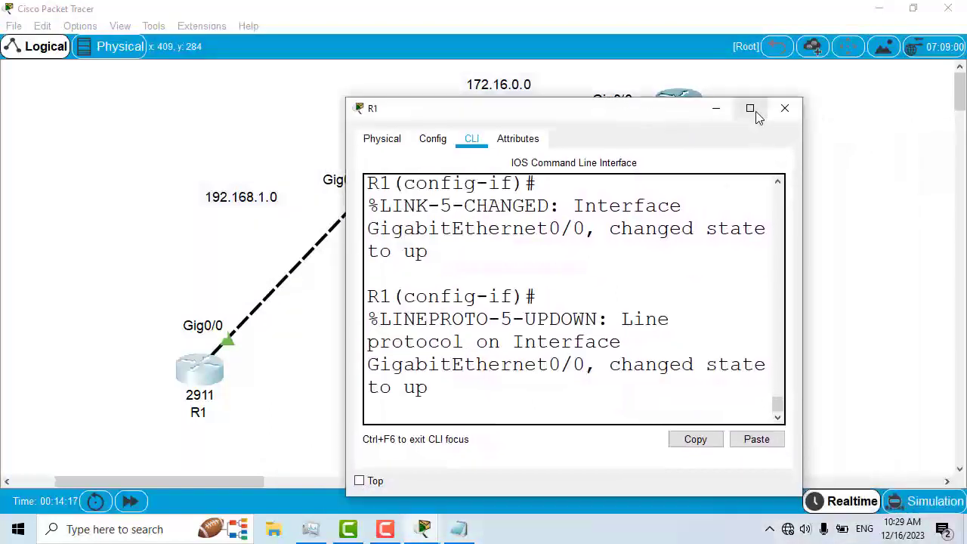
drag(566, 123, 712, 135)
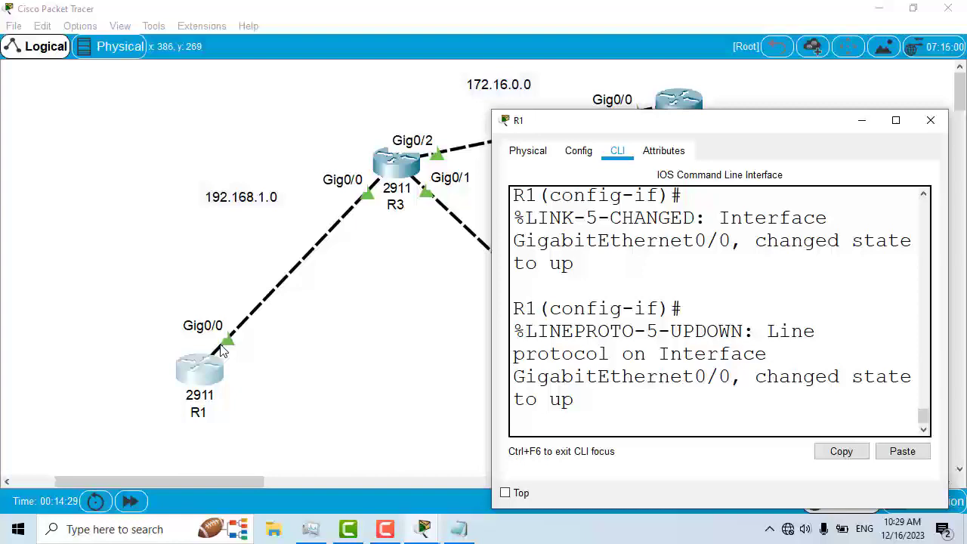
double_click(678, 124)
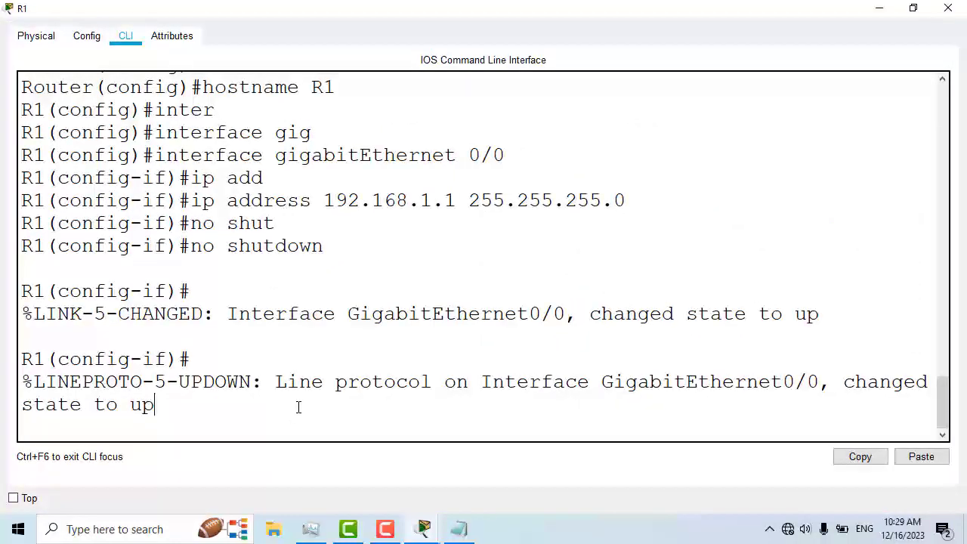
Step: Leave interface configuration mode on R1 with the exit command
key(Return)
text(exit)
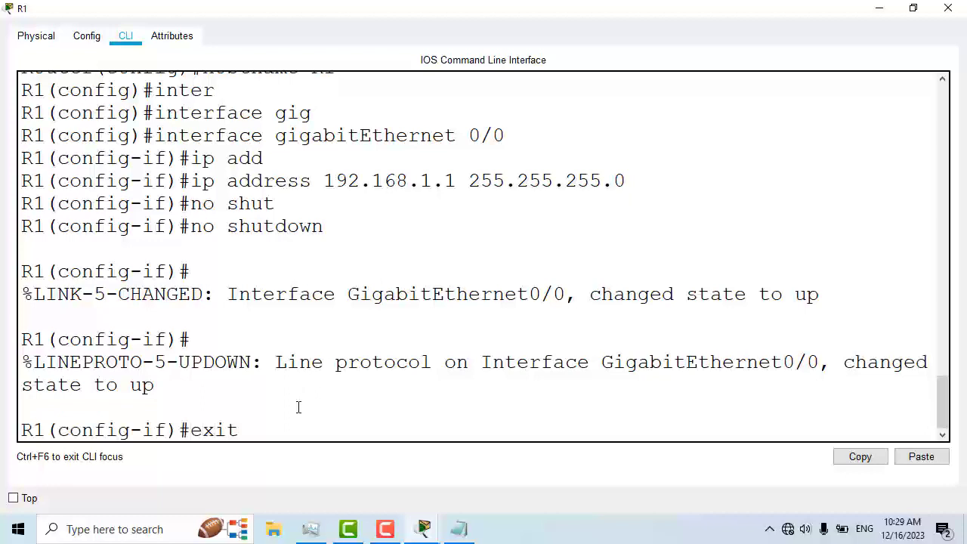
key(Return)
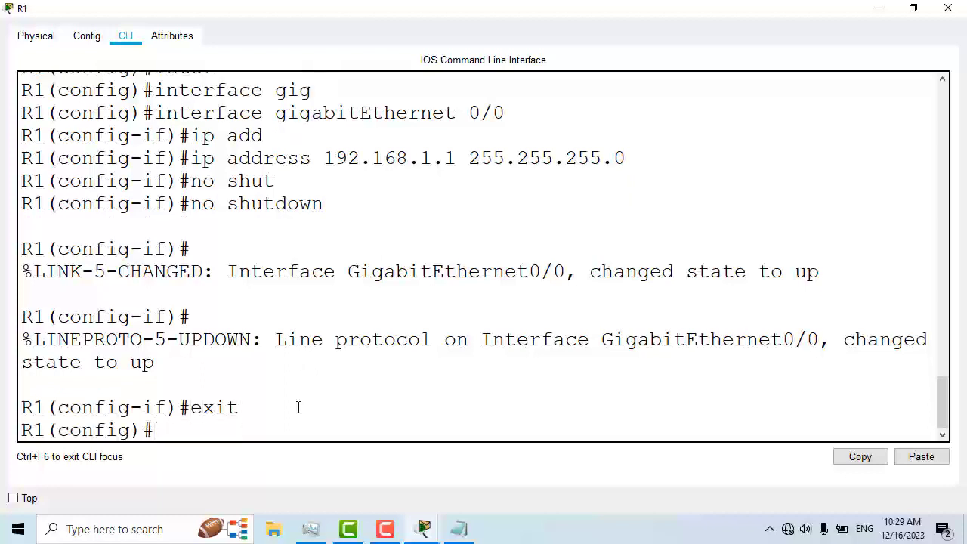
Step: On R1, add a default static route 0.0.0.0 0.0.0.0 with next hop 192.168.1.2
text(ip route)
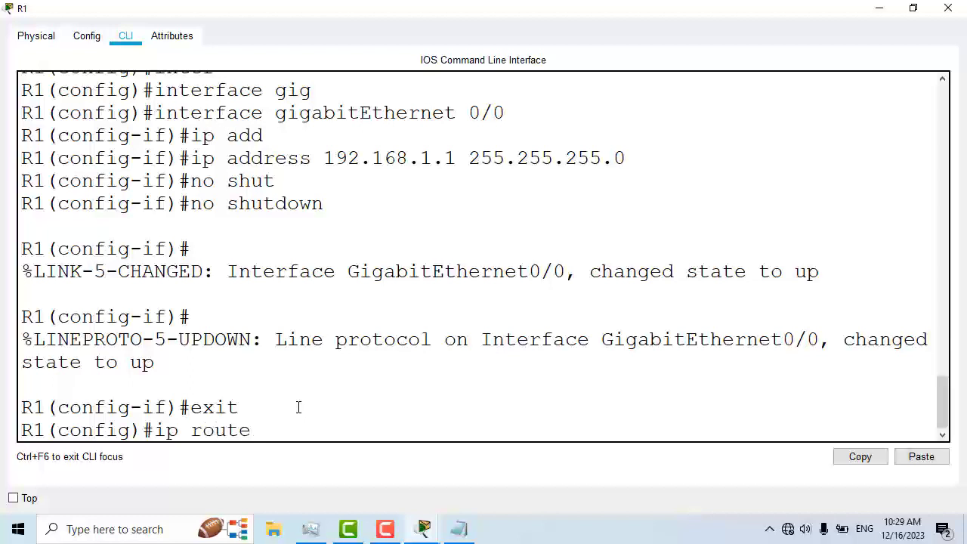
text( 0.0.0.0  0.0.0.0)
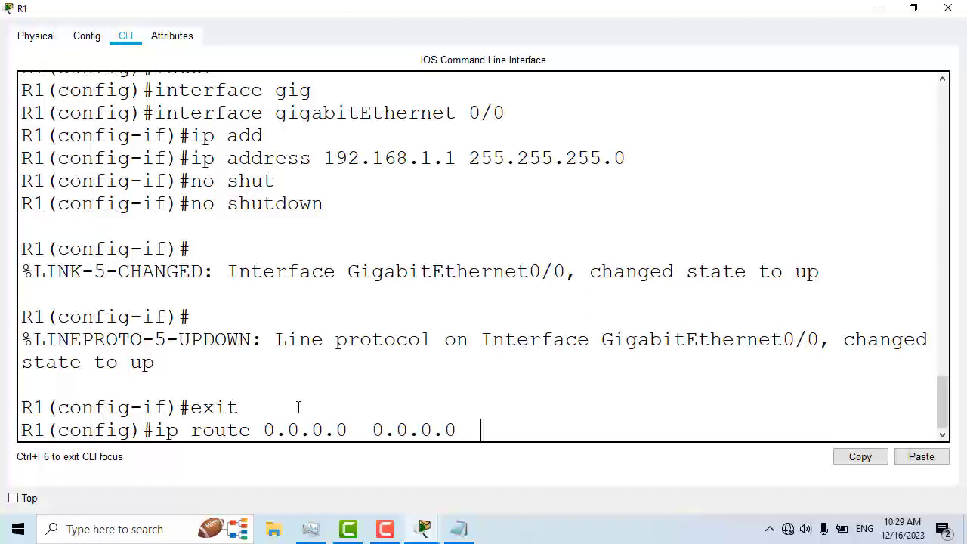
text(  192.168.)
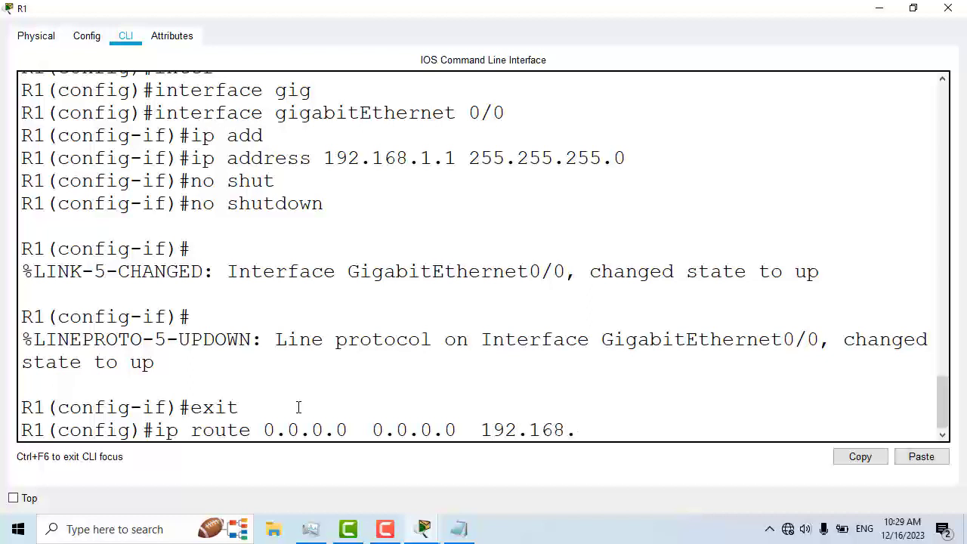
text(1.2)
key(Return)
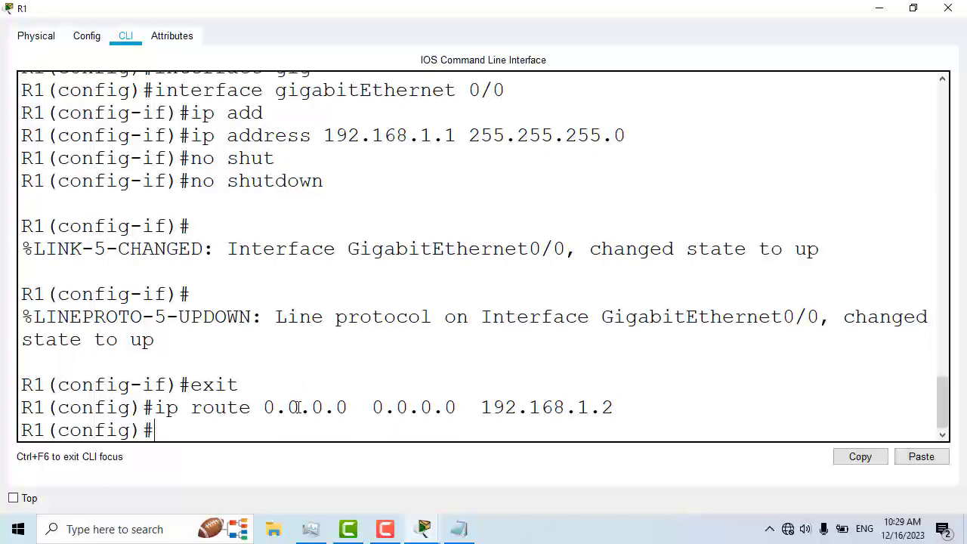
Step: Close R1's CLI, open R2's CLI maximized, and start a default route command with 0.0.0.0 0.0.0.0
click(949, 7)
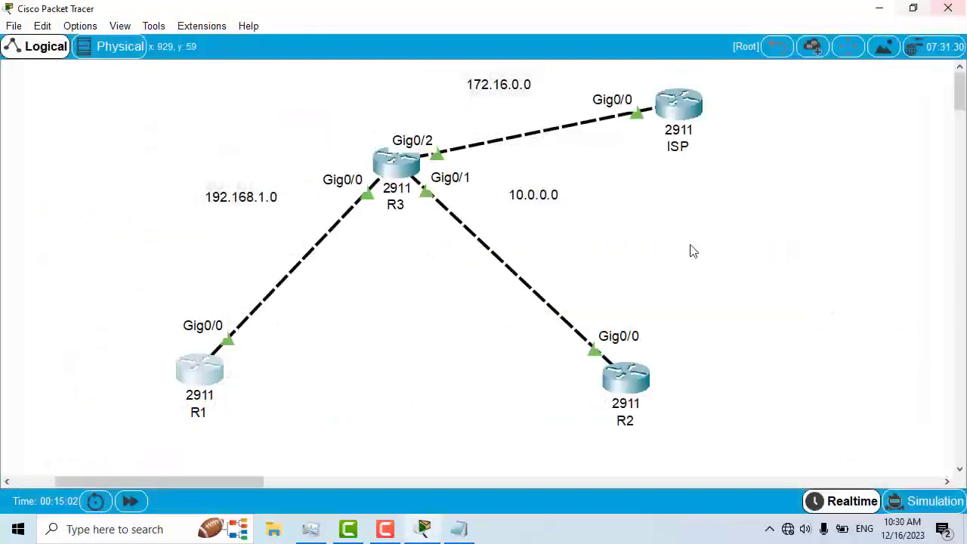
click(637, 395)
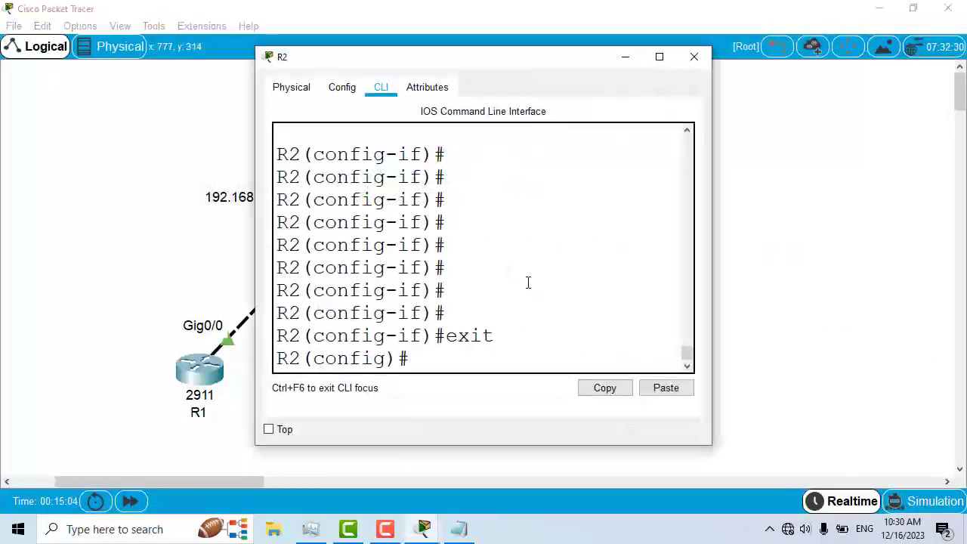
click(659, 58)
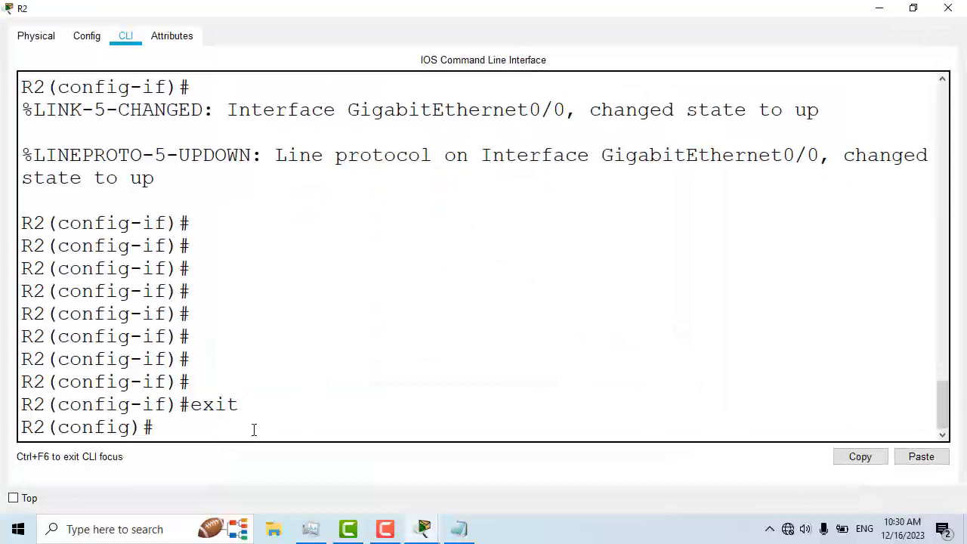
text(ip router)
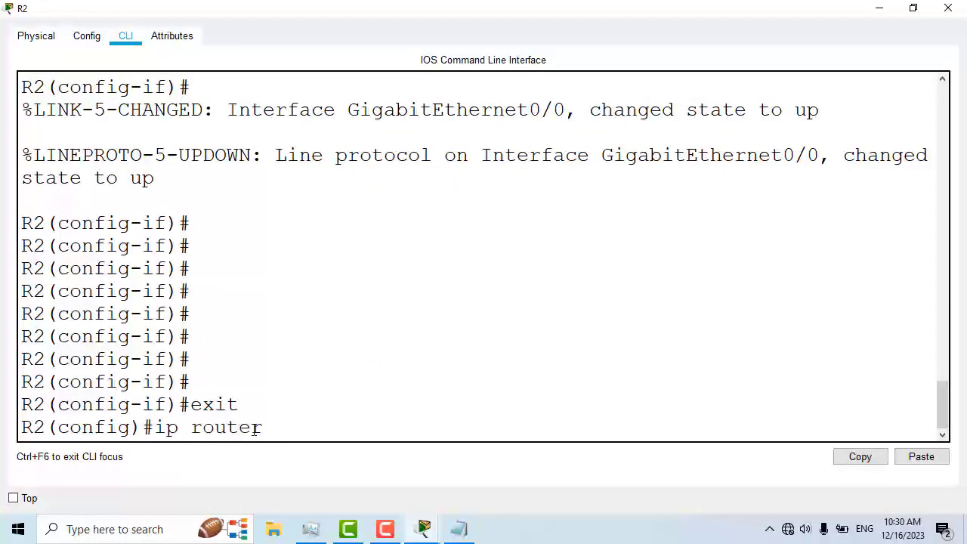
text(   0.0.0.0  0.0.0.0)
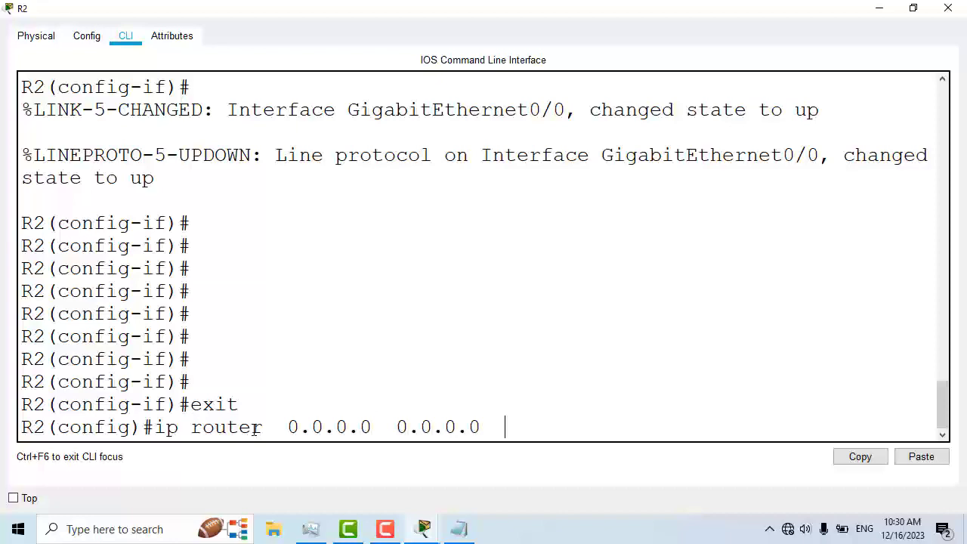
drag(483, 15, 441, 313)
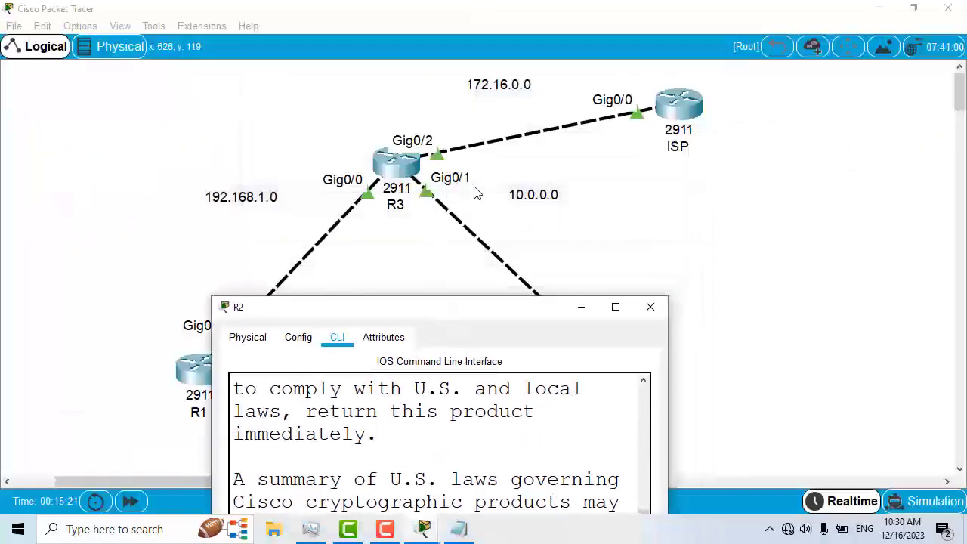
double_click(509, 305)
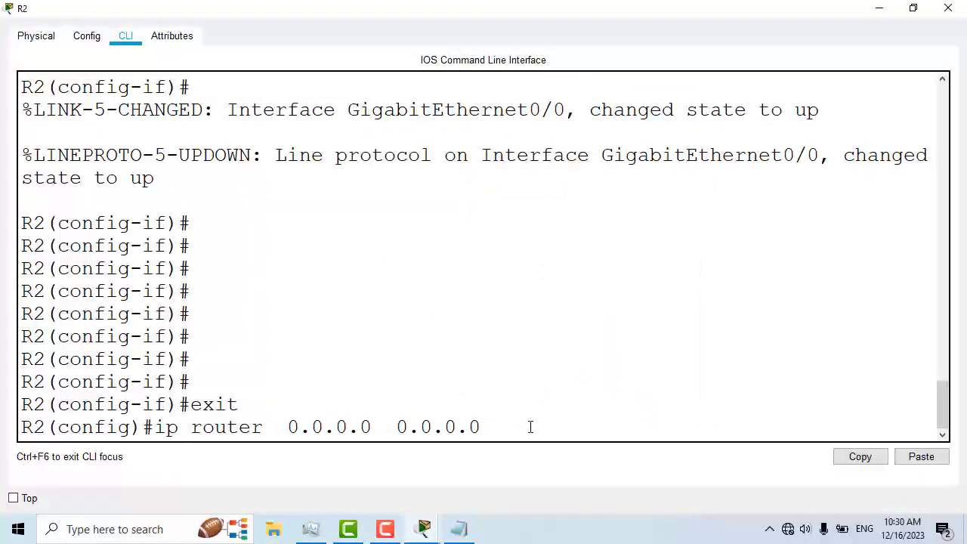
text(1)
key(BackSpace)
Step: Switch to R3's maximized CLI, exit configuration mode and run show interfaces
click(879, 8)
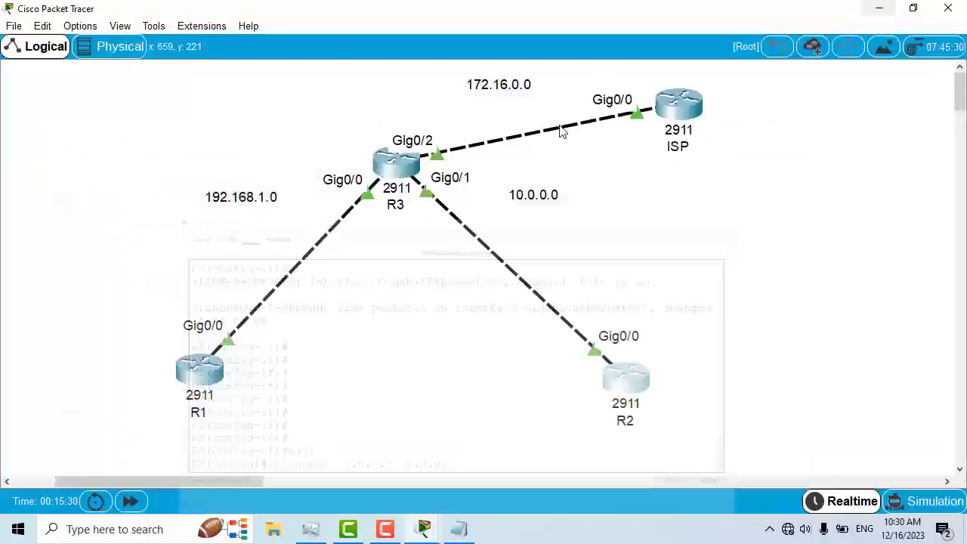
click(403, 169)
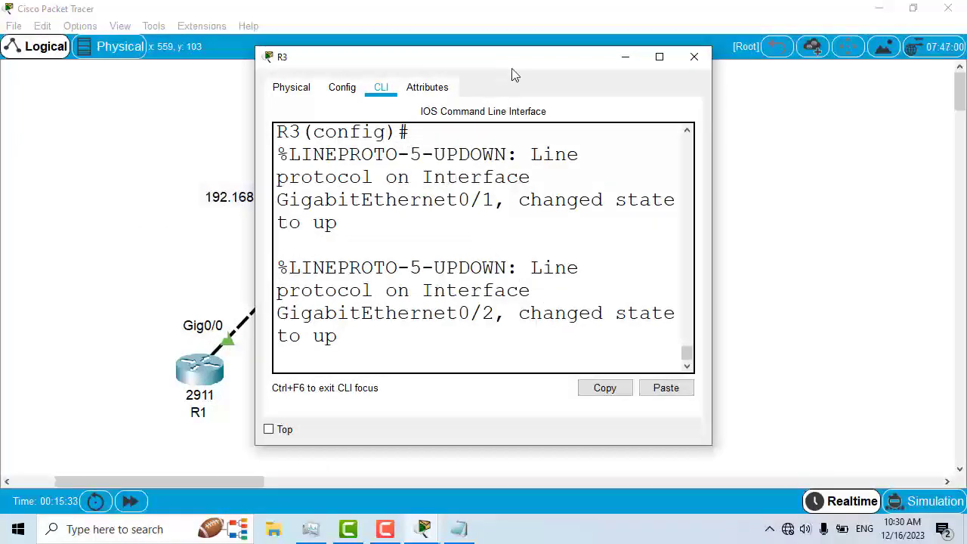
drag(502, 60, 546, 121)
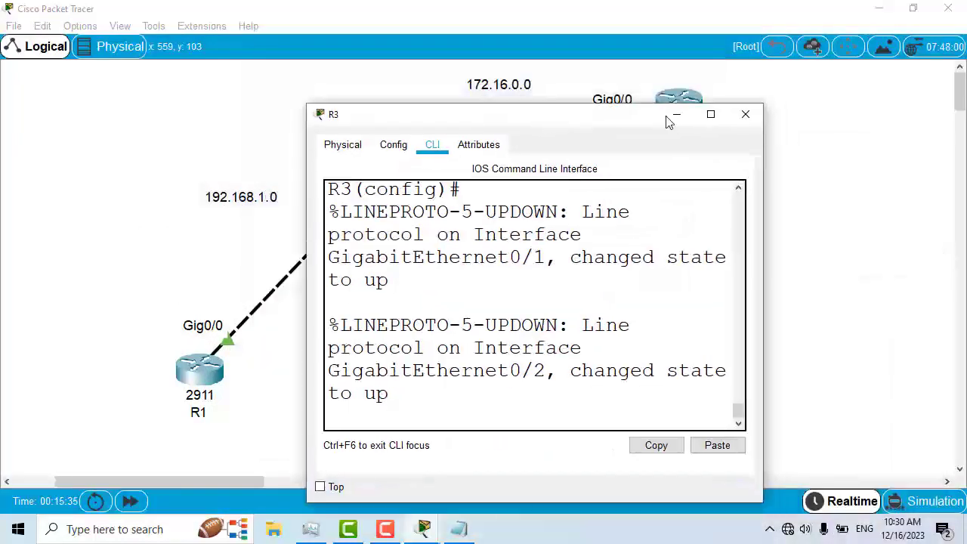
click(712, 112)
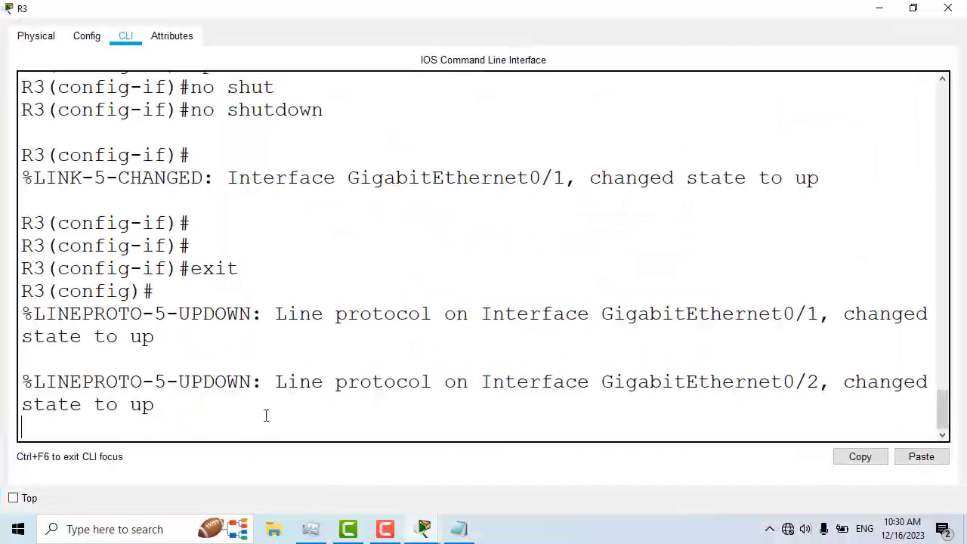
key(Return)
key(Return)
key(Return)
text(ex)
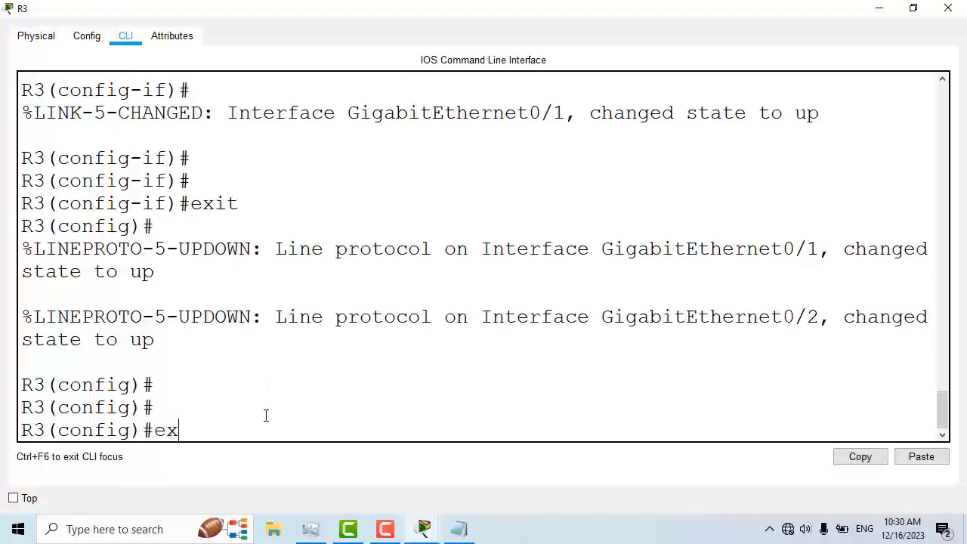
text(it)
key(Return)
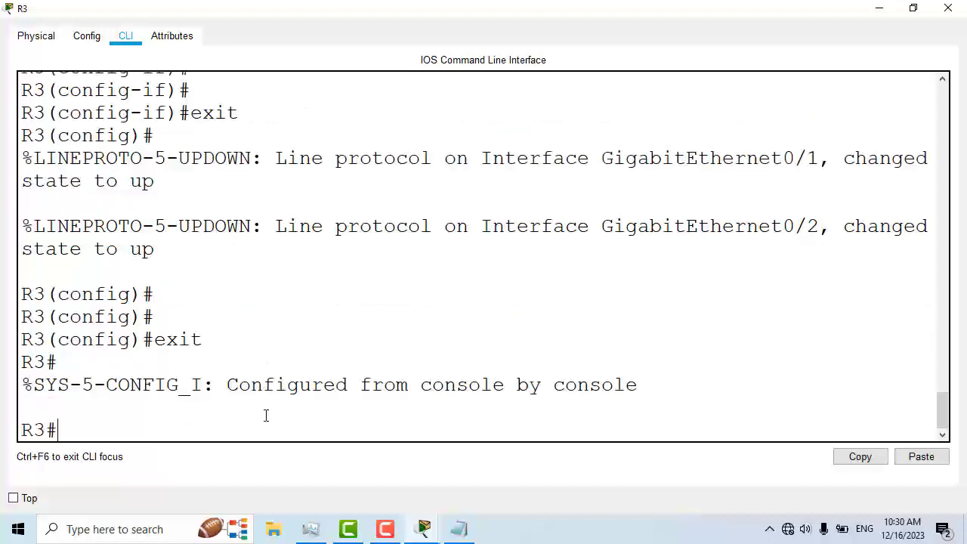
text(show inter)
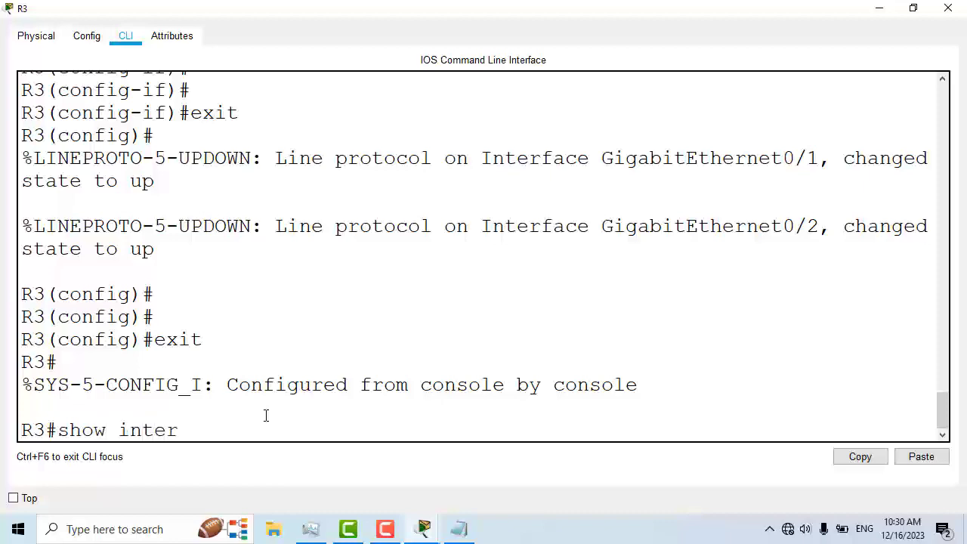
key(Tab)
key(Return)
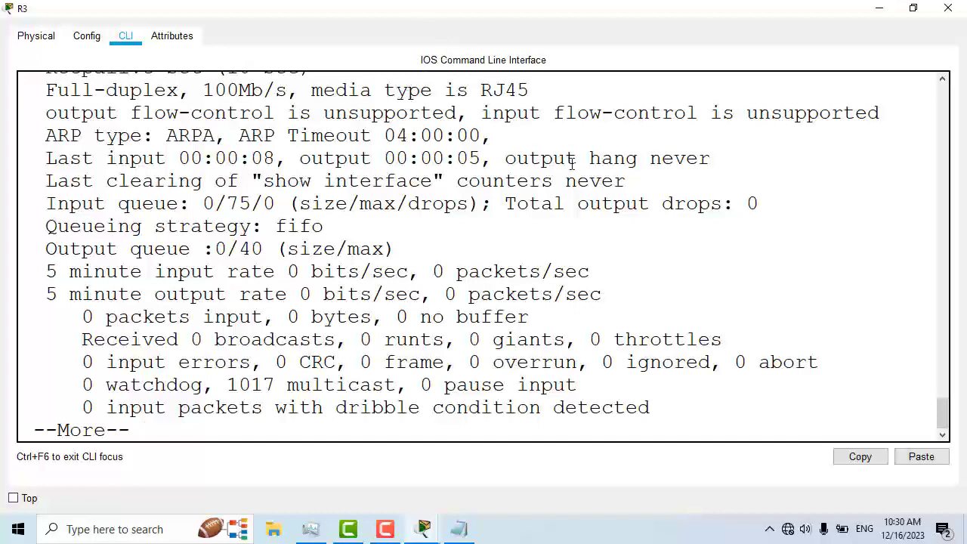
Step: Scroll through R3's interface output and highlight GigabitEthernet0/1 and its IP address
scroll(466, 266, up, 2)
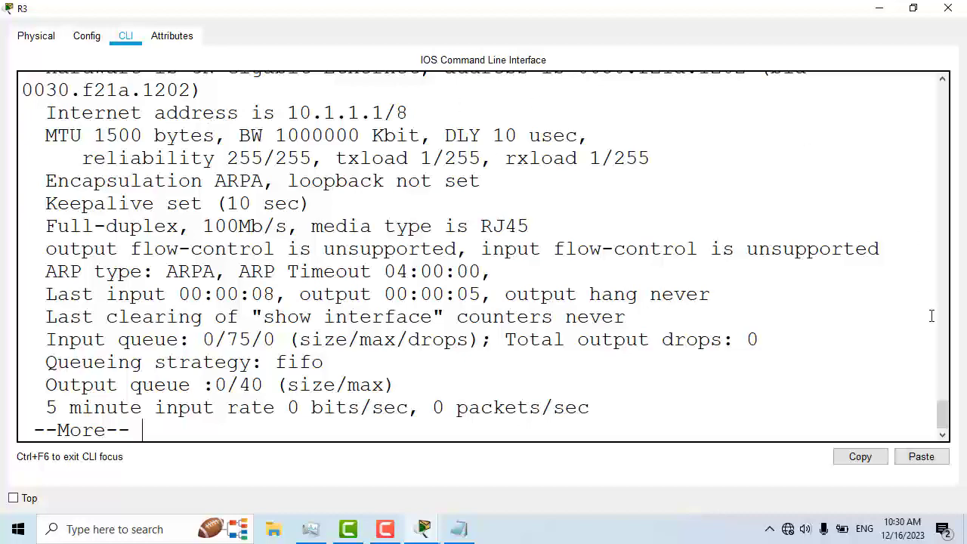
drag(943, 417, 943, 392)
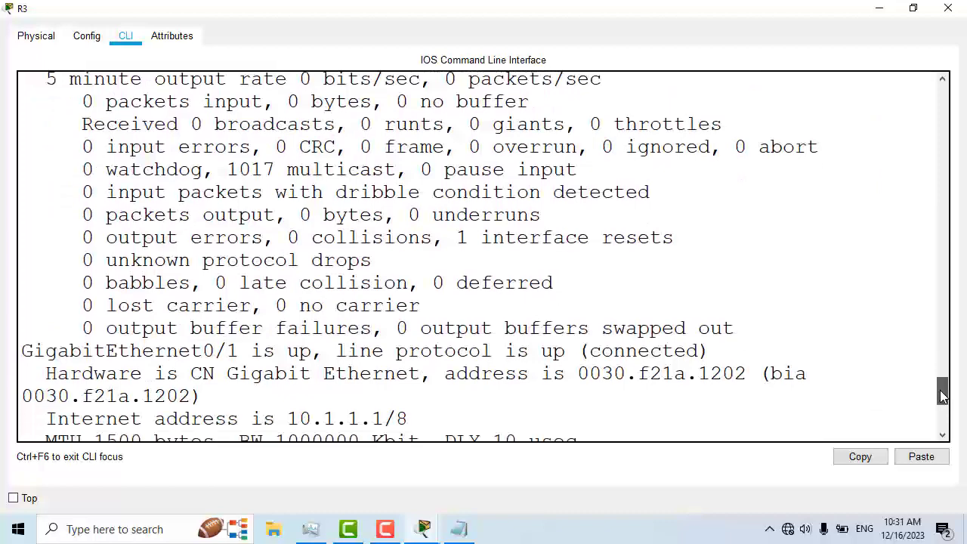
drag(21, 351, 250, 353)
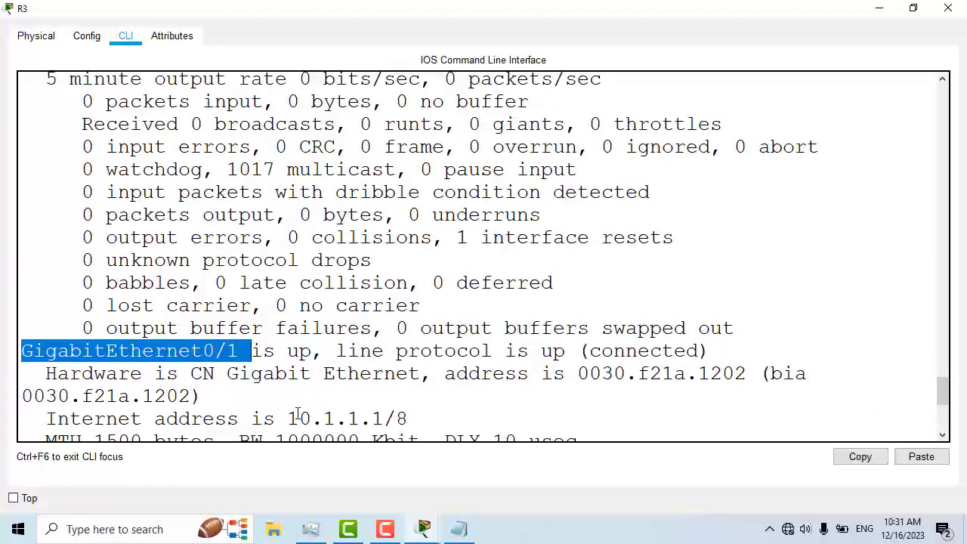
drag(288, 419, 383, 419)
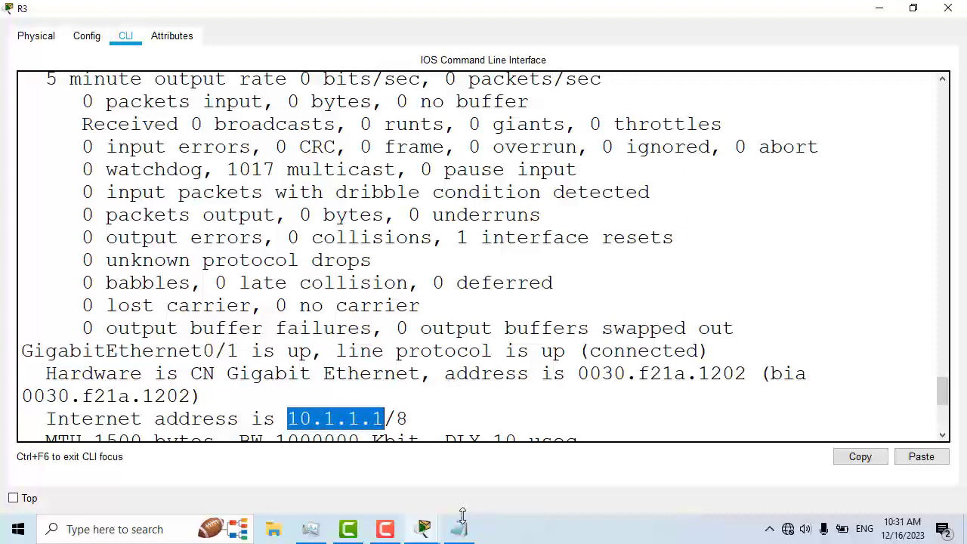
click(416, 532)
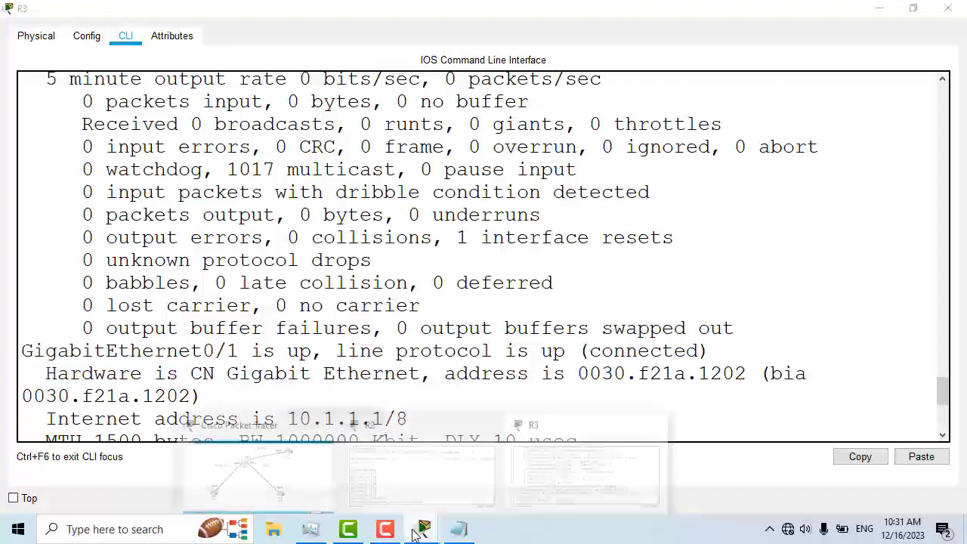
click(549, 495)
click(420, 534)
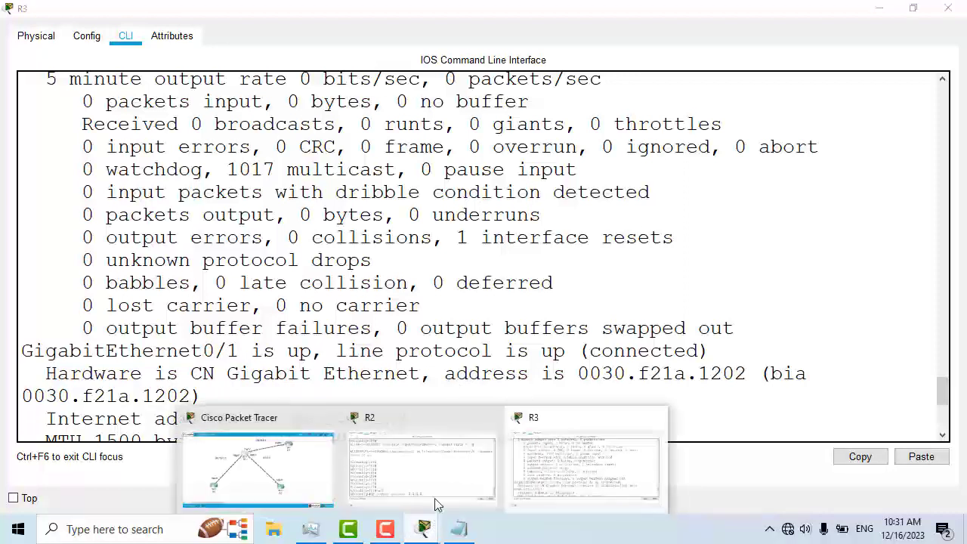
click(669, 358)
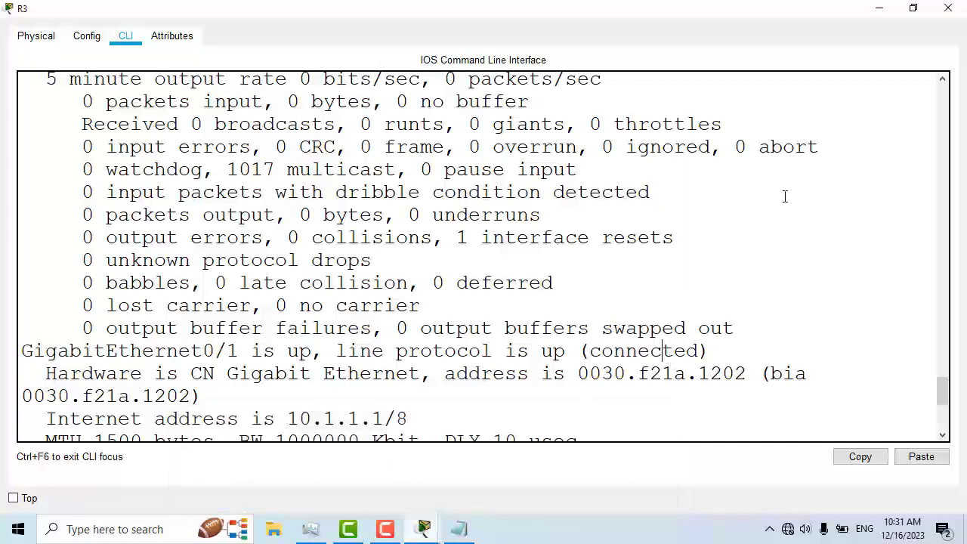
Step: Close R3's CLI, return to R2's CLI and finish the default route with next hop 10.1.1.1
click(948, 8)
click(628, 389)
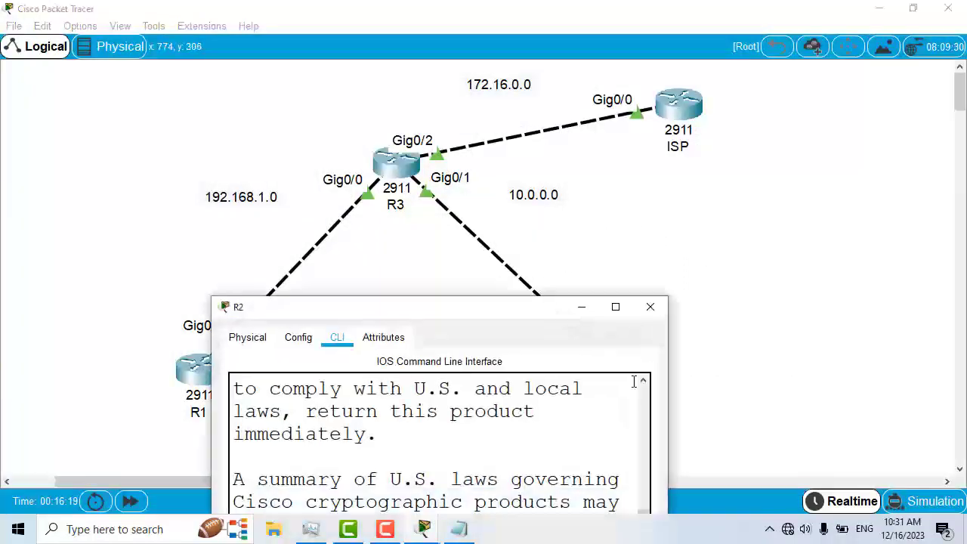
click(615, 307)
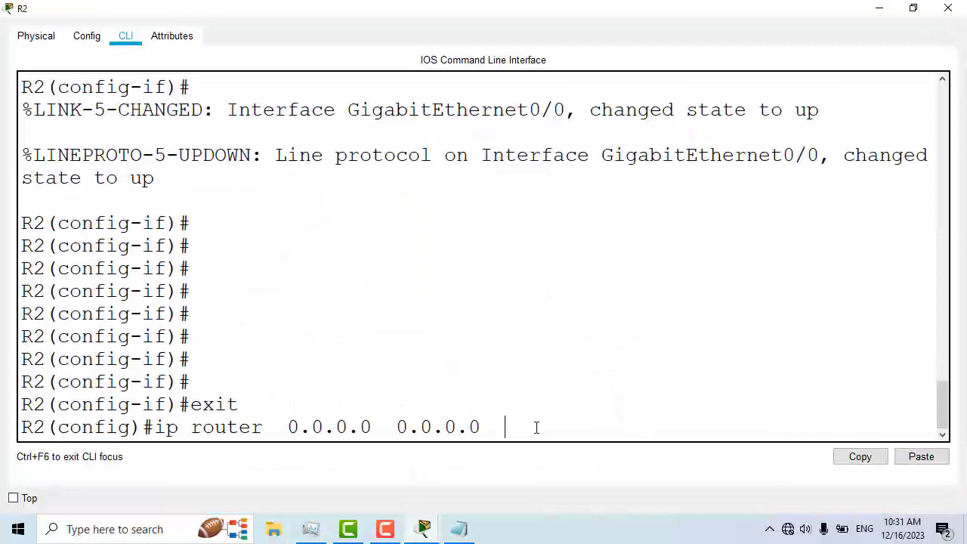
text(10.1.1.1)
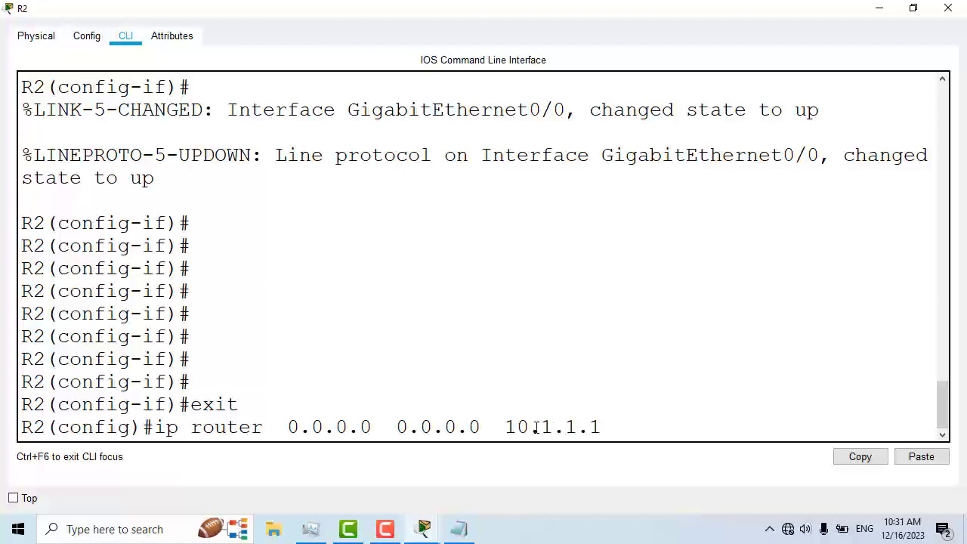
key(Return)
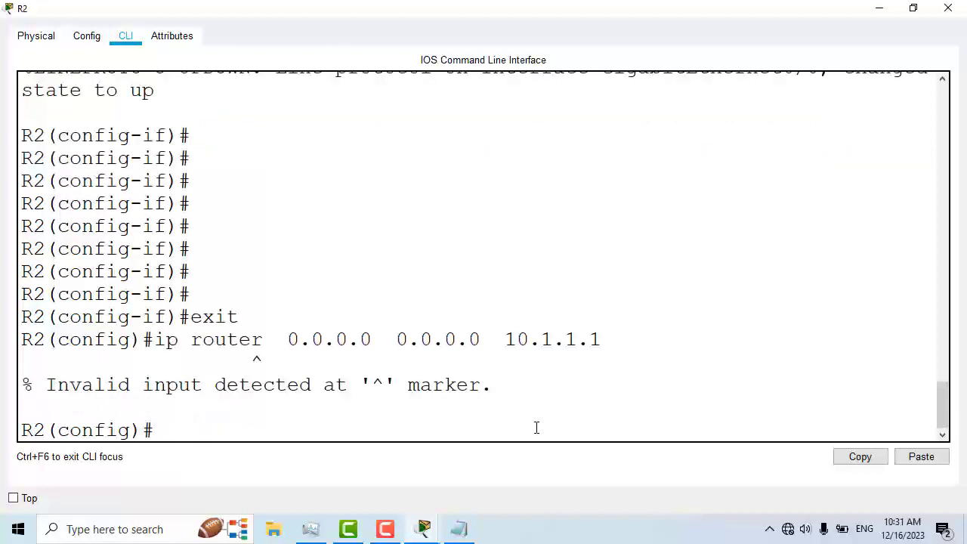
Step: Recall R2's last command, correct ip router to ip route, and re-enter it
key(Up)
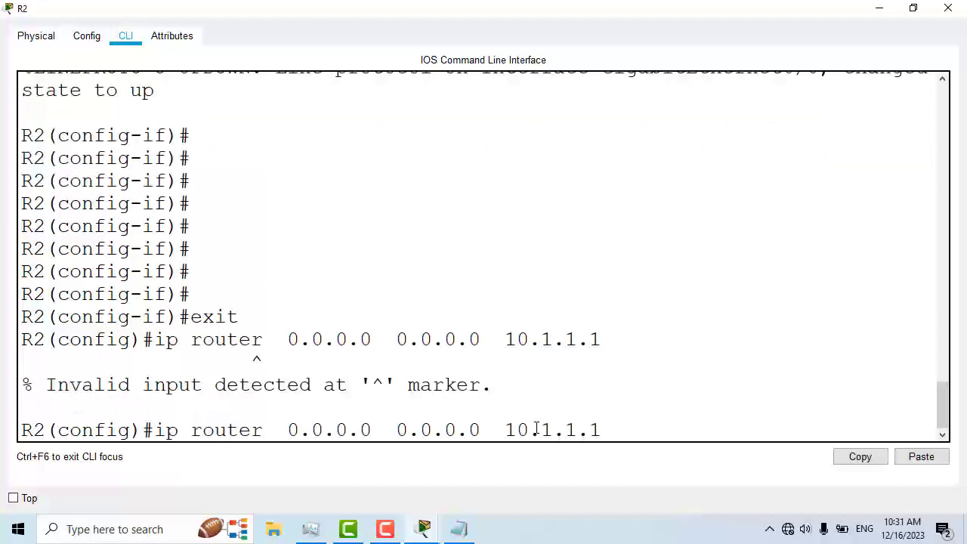
key(Left)
key(Left)
key(Left)
key(Left)
key(Left)
key(Left)
key(Left)
key(Left)
key(Left)
key(Left)
key(Left)
key(Left)
key(Left)
key(Left)
key(Left)
key(Left)
key(Left)
key(Left)
key(Left)
key(Left)
key(Left)
key(BackSpace)
key(Return)
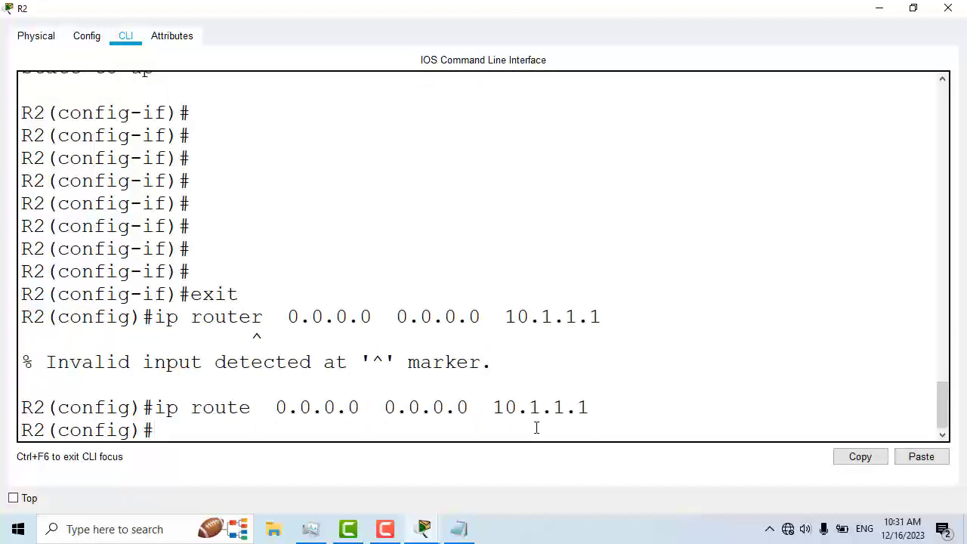
Step: Leave configuration mode on R2 and close its CLI window
text(exit)
key(Return)
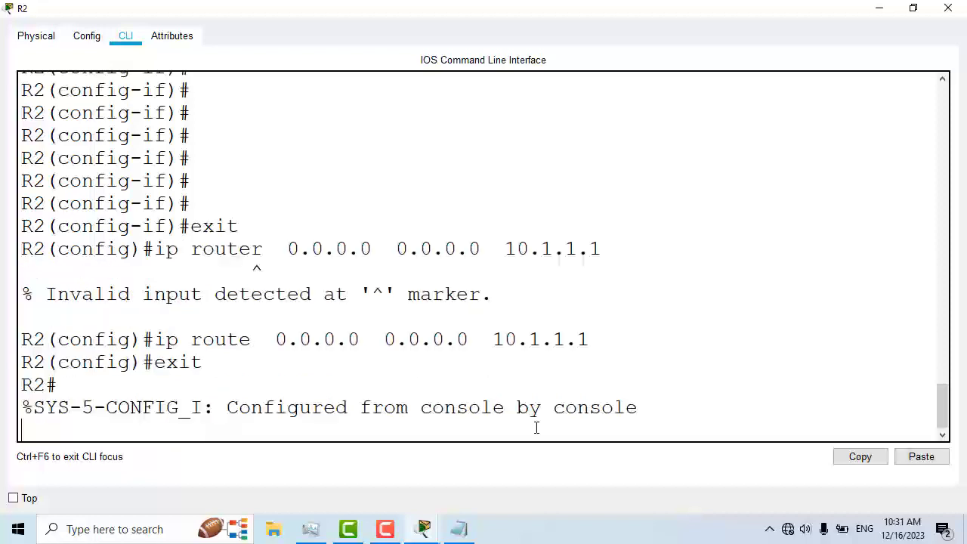
key(Return)
key(Return)
key(Return)
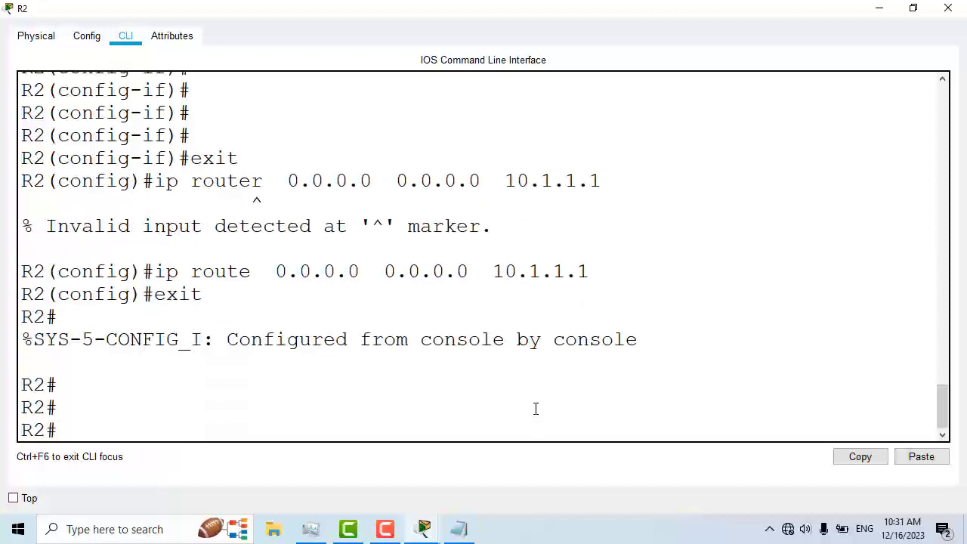
click(947, 8)
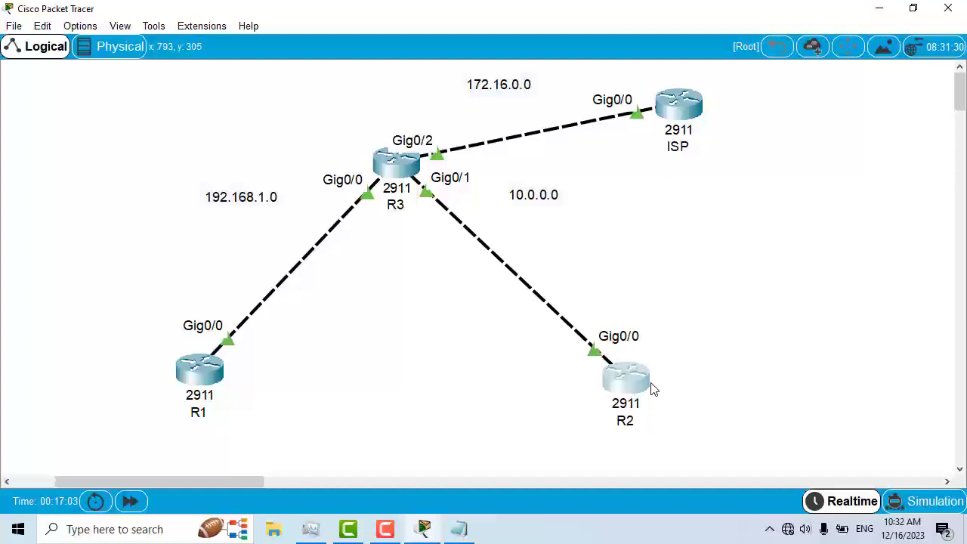
Step: Save the topology as a new file named default route in the saves folder
mouse_move(415, 175)
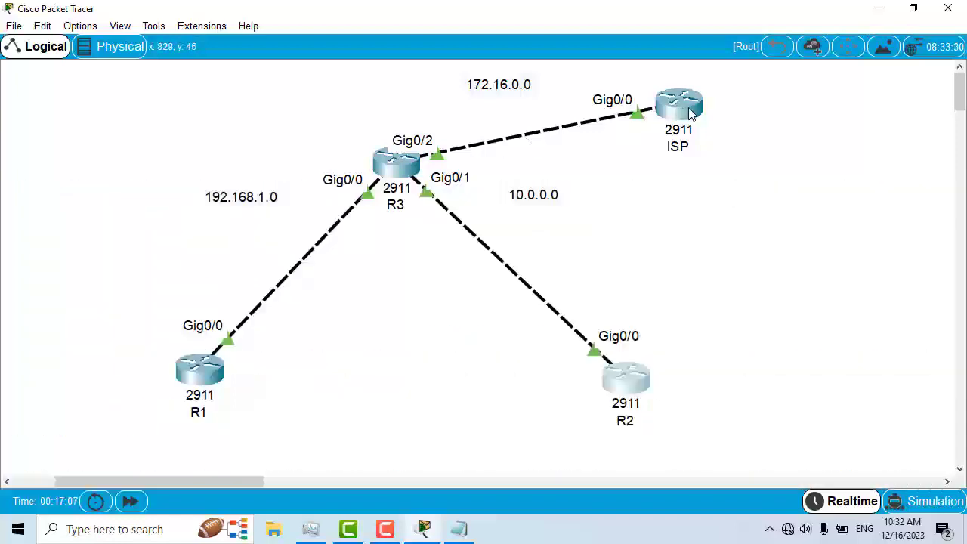
mouse_move(689, 114)
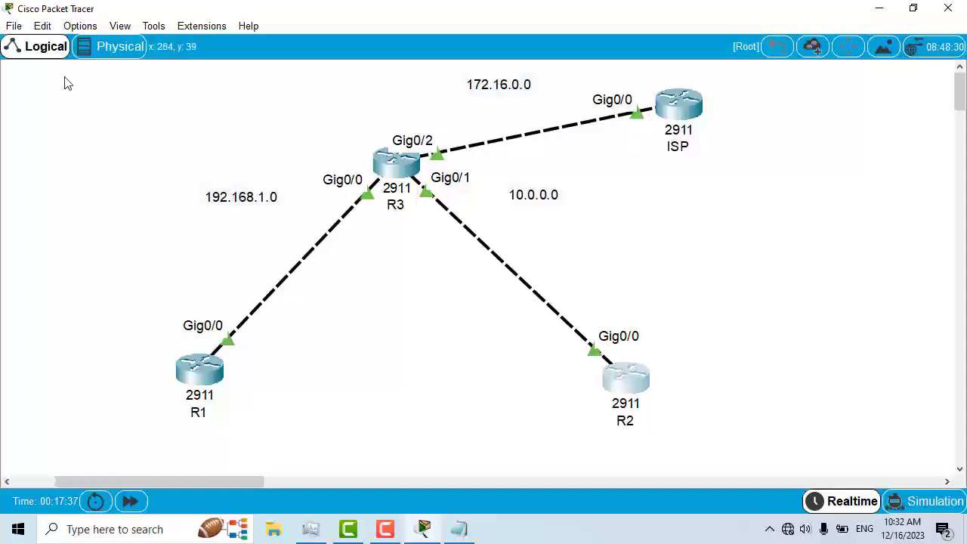
click(14, 27)
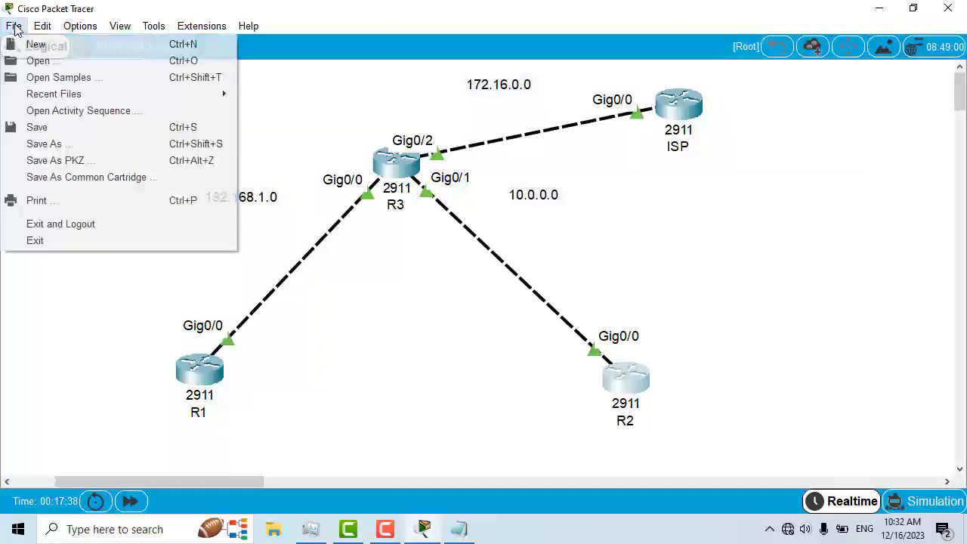
click(85, 143)
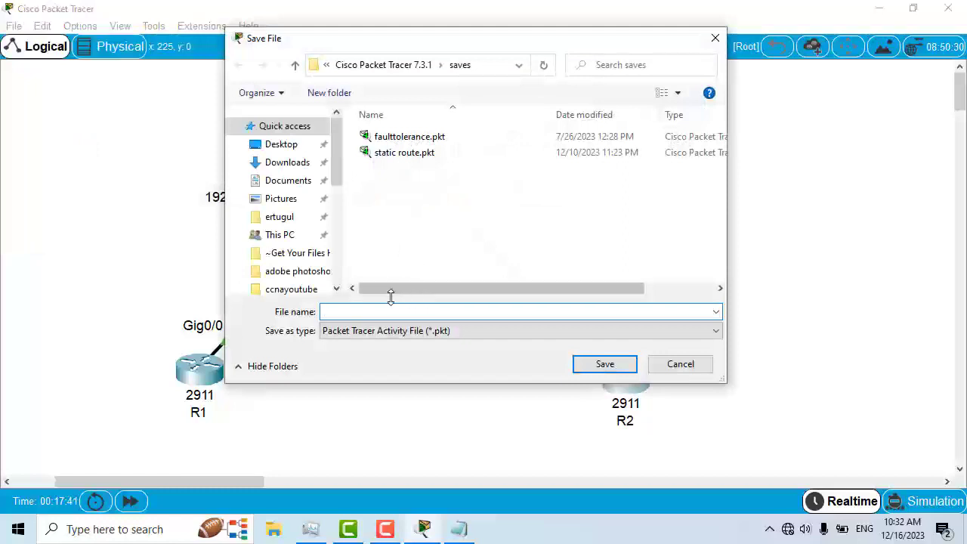
text(desgault route)
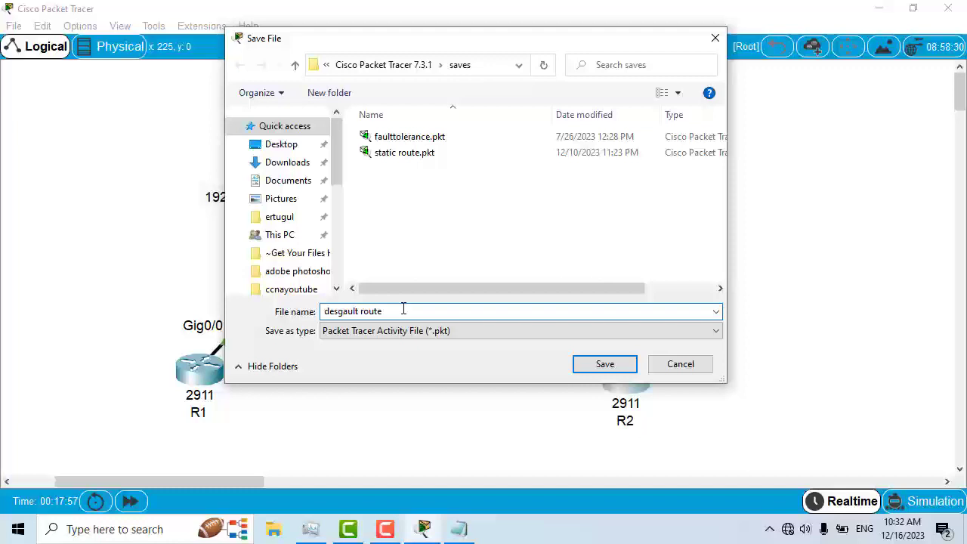
key(BackSpace)
key(BackSpace)
text(f)
text(f)
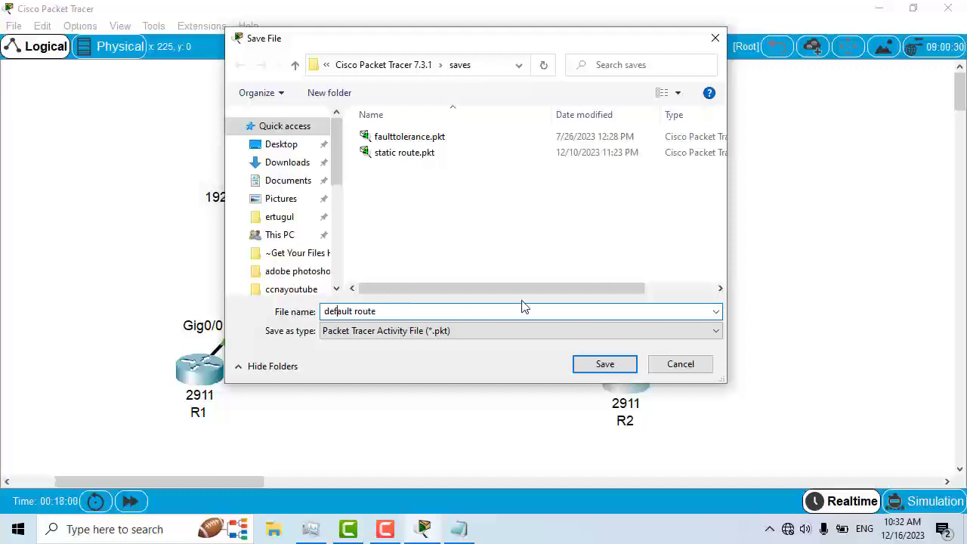
click(600, 366)
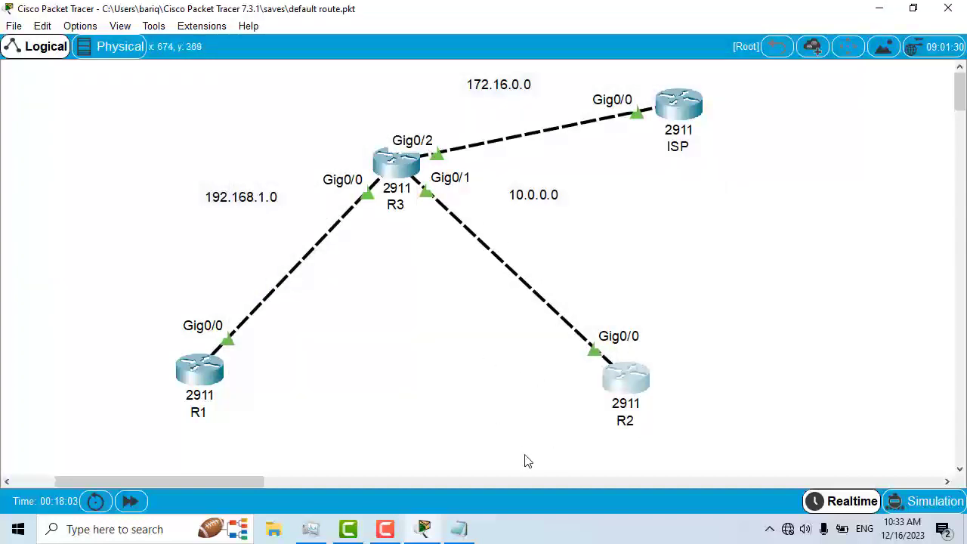
Step: Show the main, secondary and bottom toolbars in the workspace
click(121, 26)
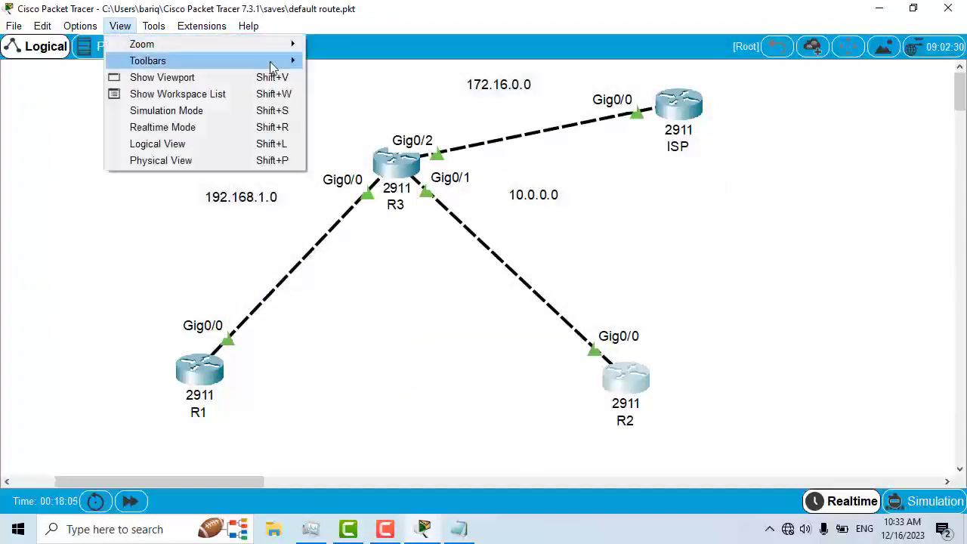
mouse_move(281, 62)
click(355, 61)
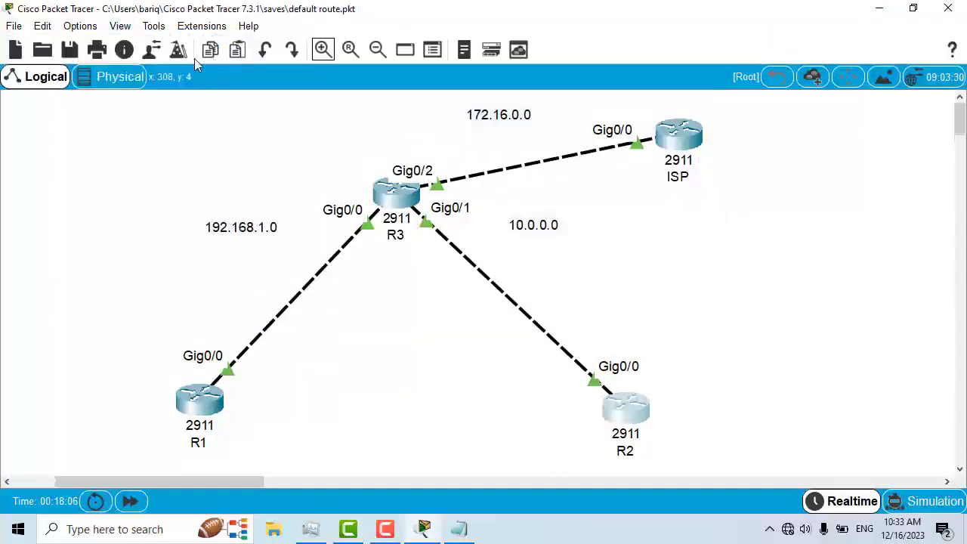
click(120, 25)
mouse_move(291, 66)
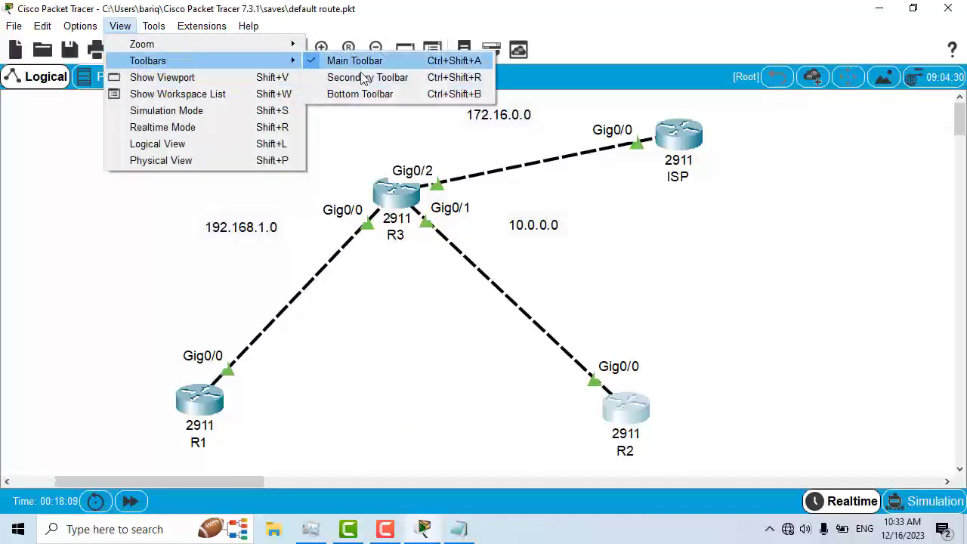
click(367, 77)
click(120, 26)
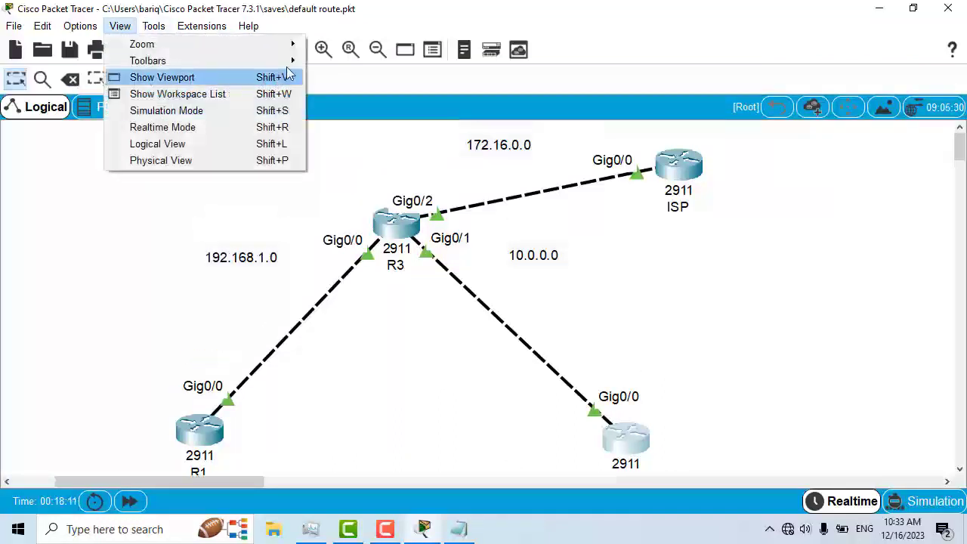
mouse_move(295, 60)
click(372, 93)
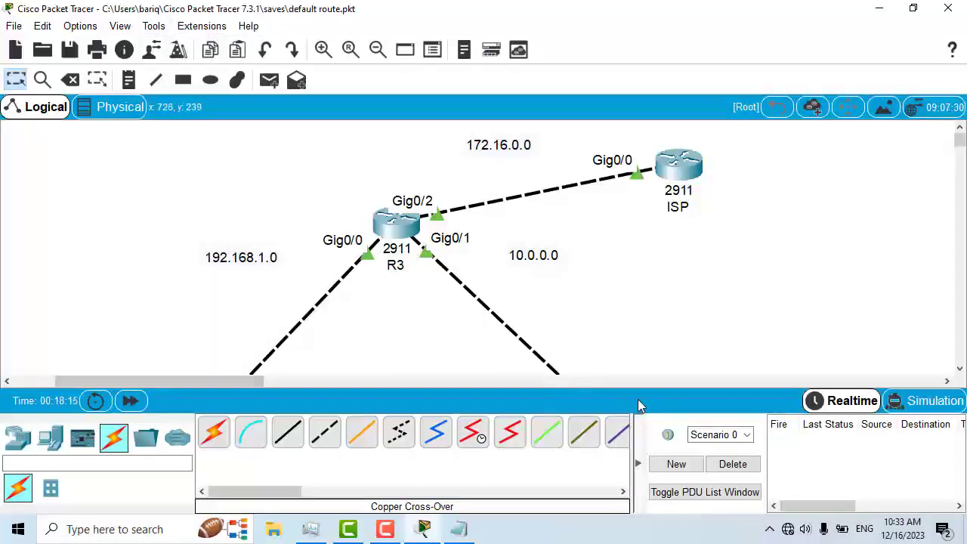
Step: Zoom the logical workspace out so the whole topology fits above the bottom toolbar
click(377, 50)
click(377, 50)
click(377, 50)
click(377, 50)
click(376, 51)
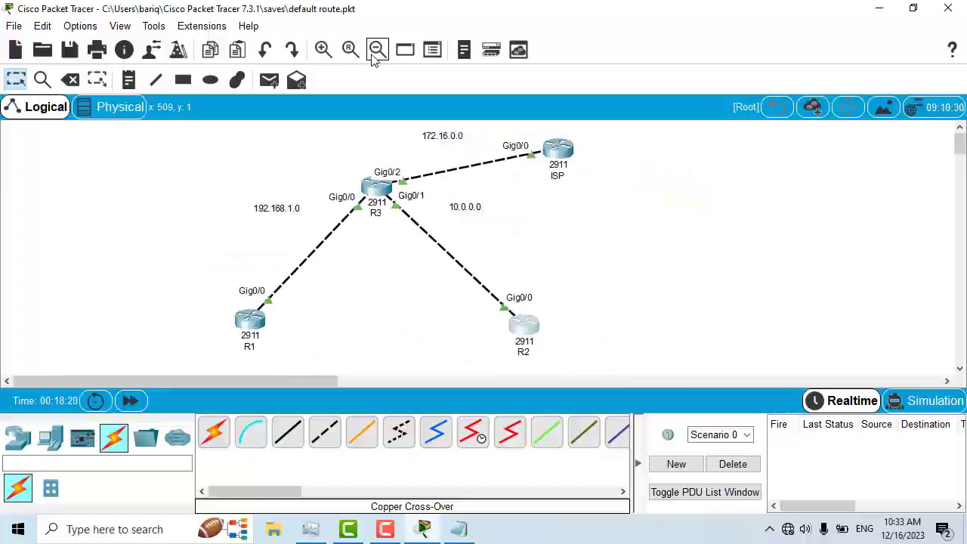
click(375, 51)
click(323, 50)
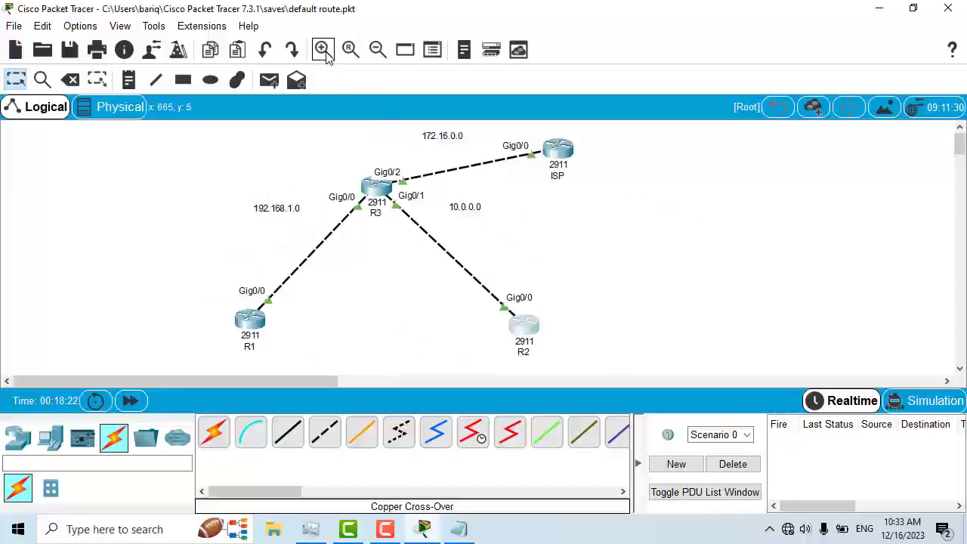